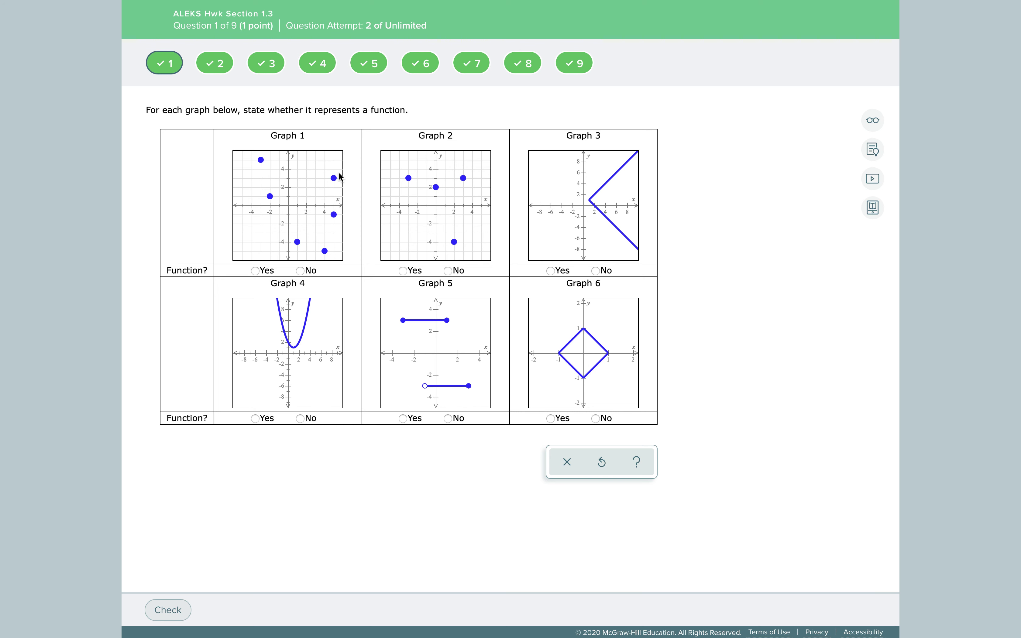
- Mark graphs 2 and 4 as functions and graphs 1, 5 and 6 as not functions, and check the answers
click(300, 270)
click(404, 272)
click(255, 419)
click(448, 418)
click(596, 419)
click(170, 611)
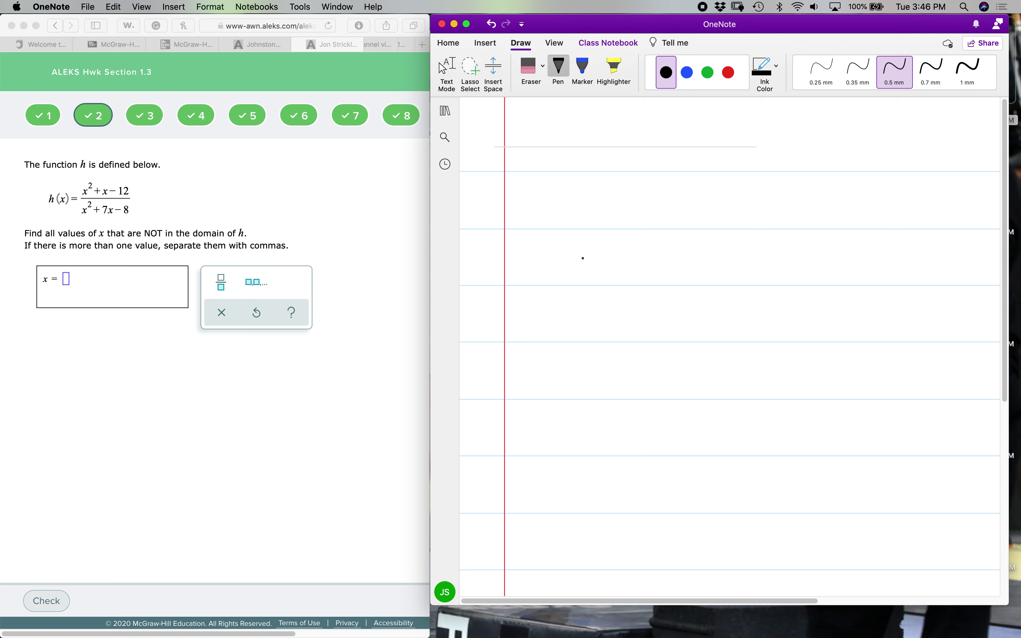
- Handwrite the denominator condition x² + 7x − 8 ≠ 0 and its factored form (x + 8)(x − 1) ≠ 0 on the OneNote page
mouse_move(582, 254)
mouse_down()
mouse_move(607, 274)
mouse_move(588, 273)
mouse_up()
mouse_move(601, 233)
mouse_down()
mouse_move(634, 275)
mouse_move(645, 264)
mouse_move(678, 267)
mouse_move(667, 273)
mouse_move(711, 264)
mouse_move(717, 253)
mouse_move(750, 259)
mouse_move(742, 276)
mouse_move(760, 259)
mouse_up()
mouse_move(736, 271)
mouse_down()
mouse_move(786, 257)
mouse_move(779, 250)
mouse_up()
mouse_move(568, 305)
mouse_down()
mouse_move(558, 316)
mouse_move(572, 339)
mouse_move(613, 334)
mouse_up()
mouse_move(605, 325)
mouse_down()
mouse_move(642, 313)
mouse_move(641, 334)
mouse_move(652, 305)
mouse_move(656, 334)
mouse_move(725, 319)
mouse_move(737, 338)
mouse_move(773, 316)
mouse_move(785, 329)
mouse_move(790, 304)
mouse_up()
- Handwrite the separate conditions x + 8 ≠ 0 and x − 1 ≠ 0, with their solutions x ≠ −8 and x ≠ 1 below
mouse_move(559, 381)
mouse_down()
mouse_move(580, 403)
mouse_move(553, 404)
mouse_move(616, 387)
mouse_move(613, 371)
mouse_move(630, 374)
mouse_move(641, 395)
mouse_move(659, 379)
mouse_move(660, 388)
mouse_move(687, 378)
mouse_move(680, 368)
mouse_move(753, 397)
mouse_move(736, 398)
mouse_move(781, 383)
mouse_move(801, 390)
mouse_move(819, 374)
mouse_up()
drag(798, 387, 820, 384)
drag(834, 367, 803, 394)
mouse_move(620, 433)
mouse_down()
mouse_move(634, 454)
mouse_move(633, 437)
mouse_move(617, 456)
mouse_move(660, 439)
mouse_move(655, 453)
mouse_move(679, 432)
mouse_move(679, 442)
mouse_move(726, 441)
mouse_up()
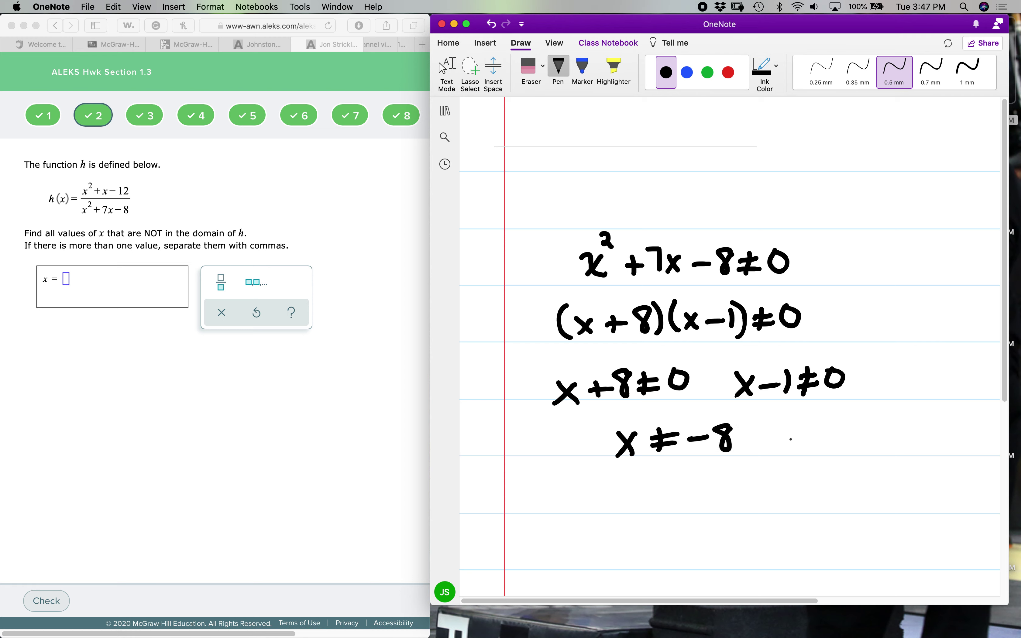
drag(791, 424, 811, 451)
mouse_move(809, 428)
mouse_down()
mouse_move(792, 450)
mouse_move(824, 436)
mouse_move(820, 450)
mouse_up()
drag(815, 438, 840, 431)
mouse_move(814, 446)
mouse_down()
mouse_move(842, 441)
mouse_move(850, 450)
mouse_up()
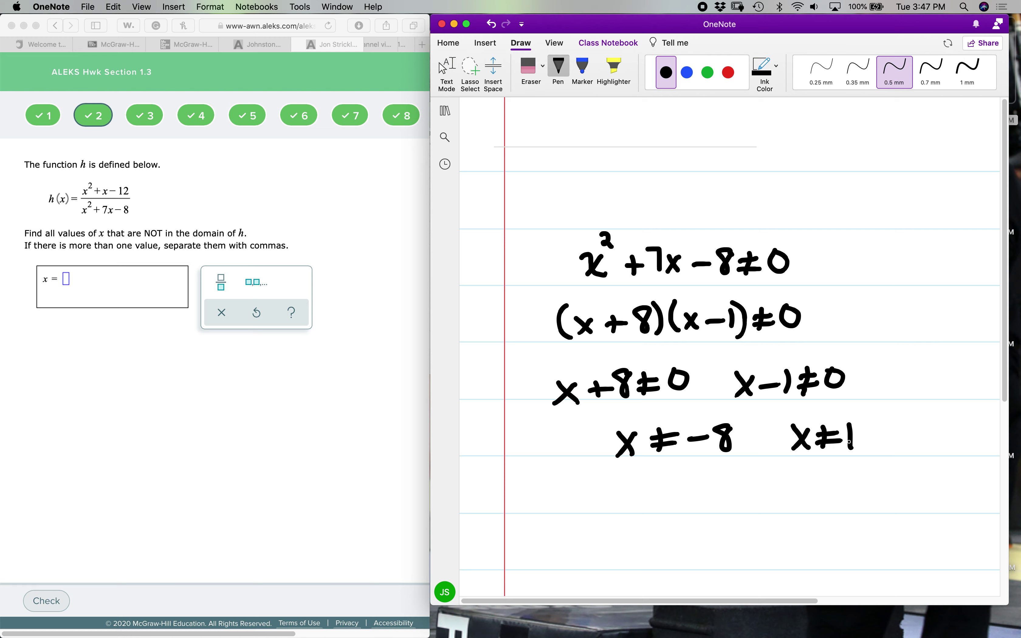
- Enter −8, 1 in Safari as the values not in the domain of h and check the answer
click(67, 282)
text(-)
text(8,)
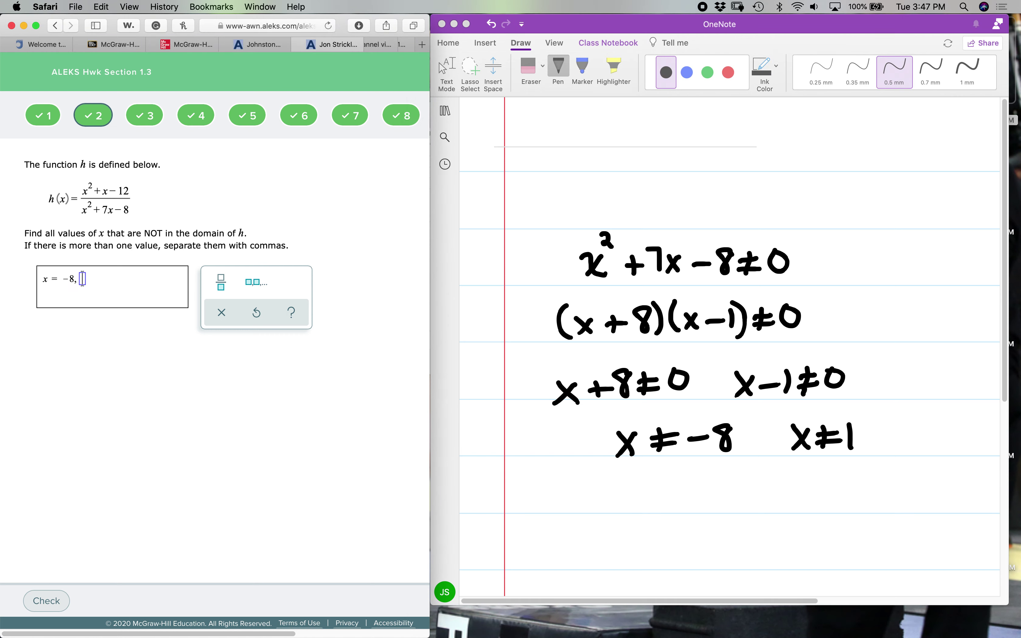
text(1)
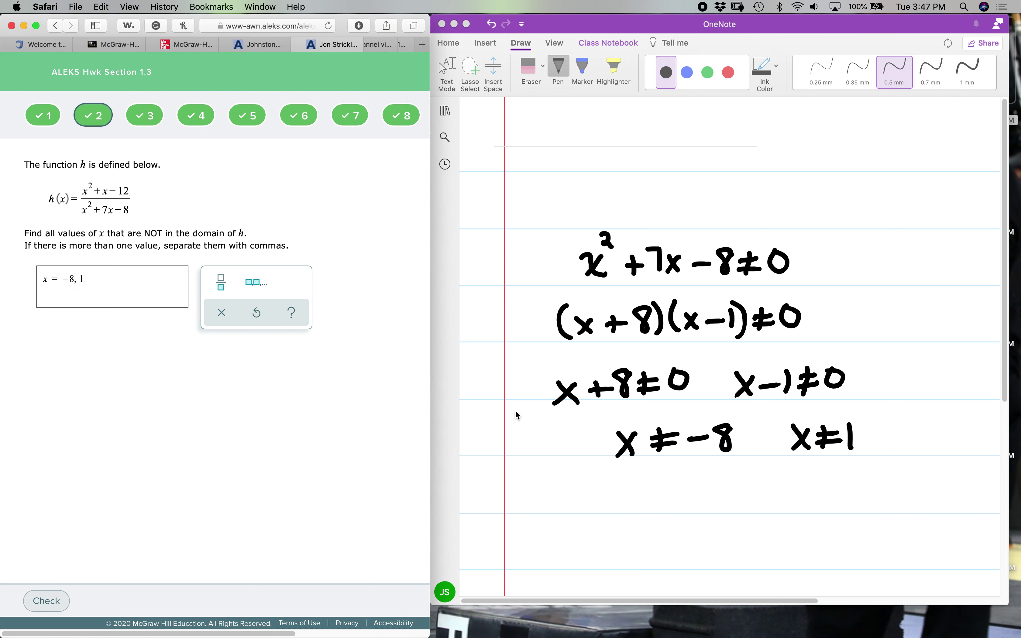
click(49, 603)
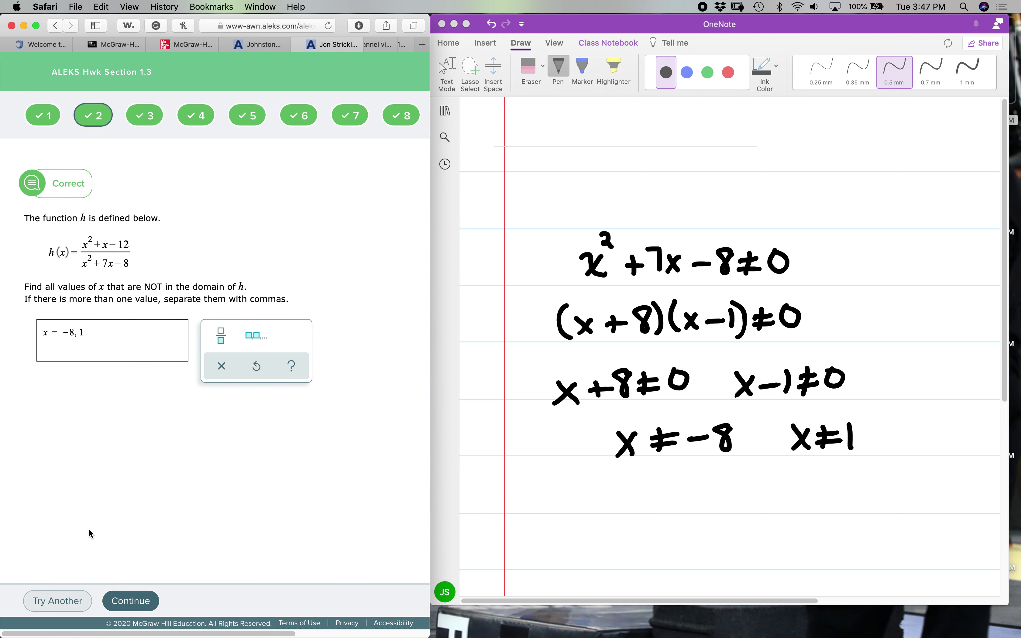
- Open question 3 in full screen and enter (−∞, −3) ∪ (−3, ∞) as the domain of f
click(142, 120)
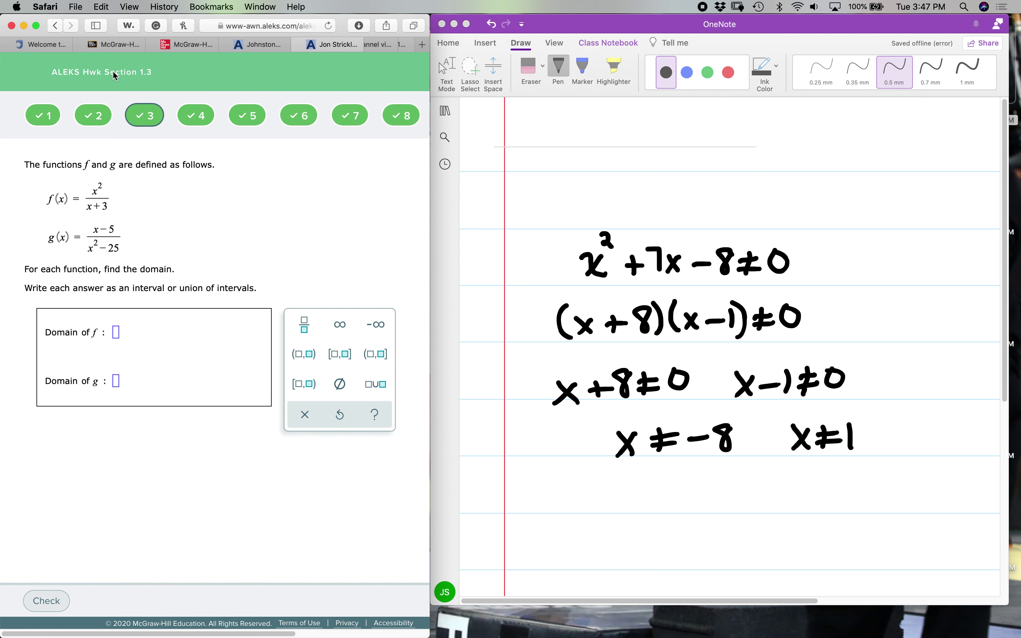
click(36, 25)
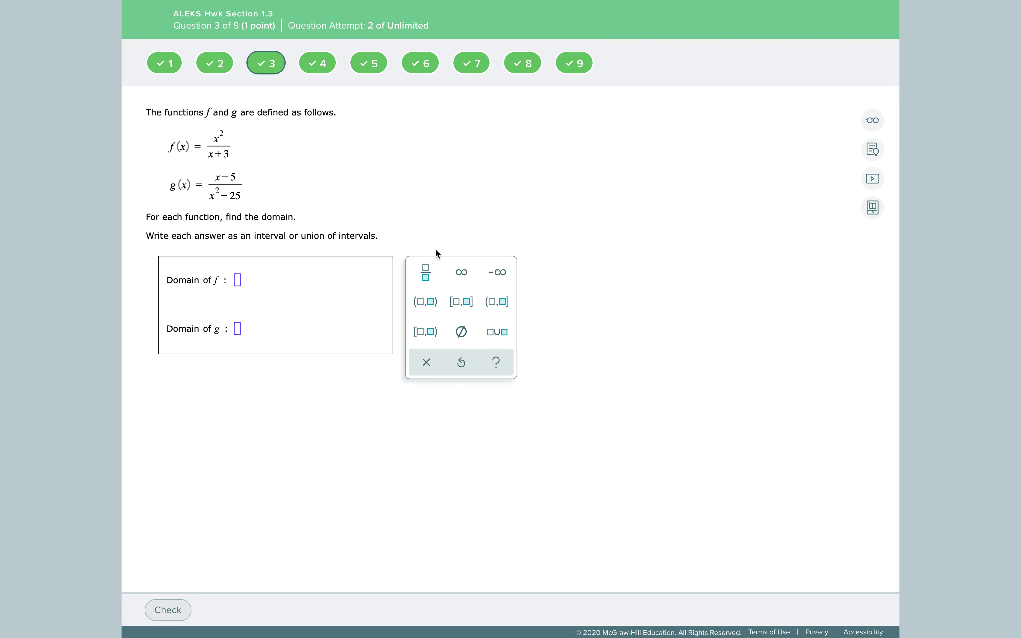
click(430, 307)
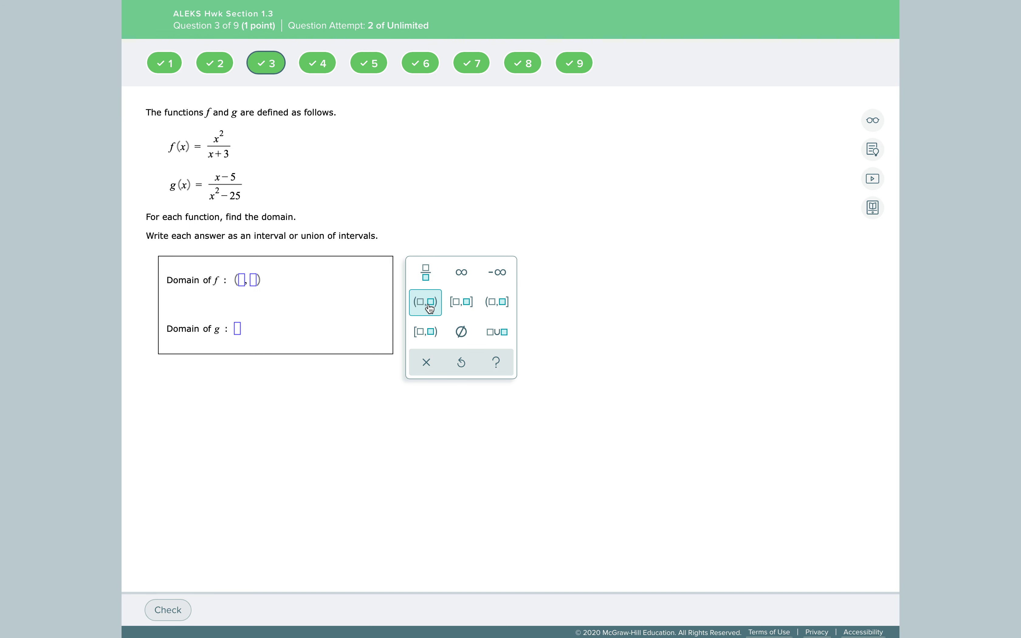
click(497, 273)
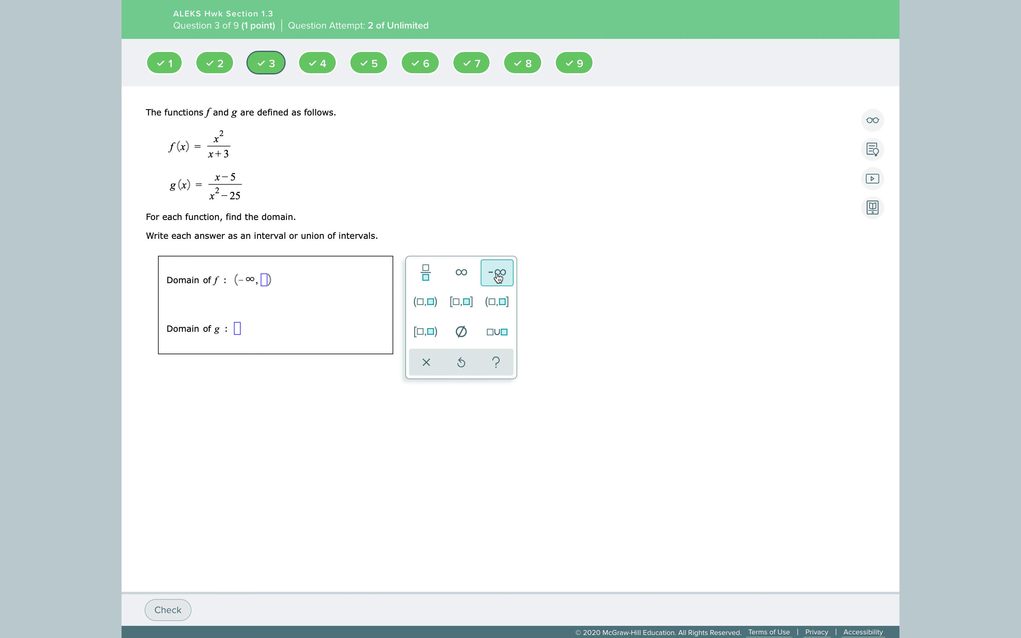
text(-)
text(3)
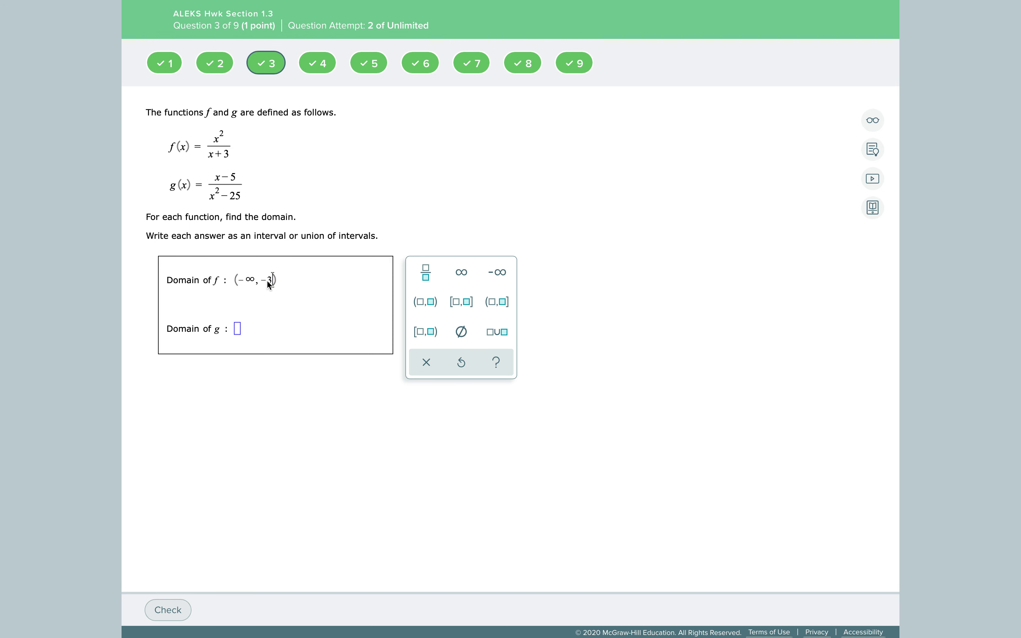
click(493, 333)
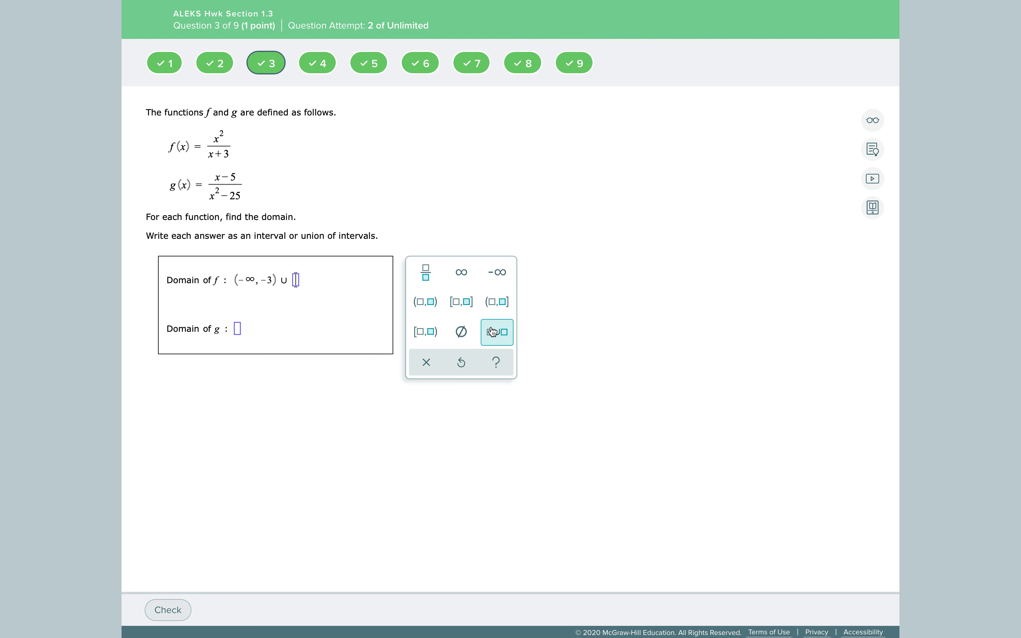
click(427, 311)
text(-3)
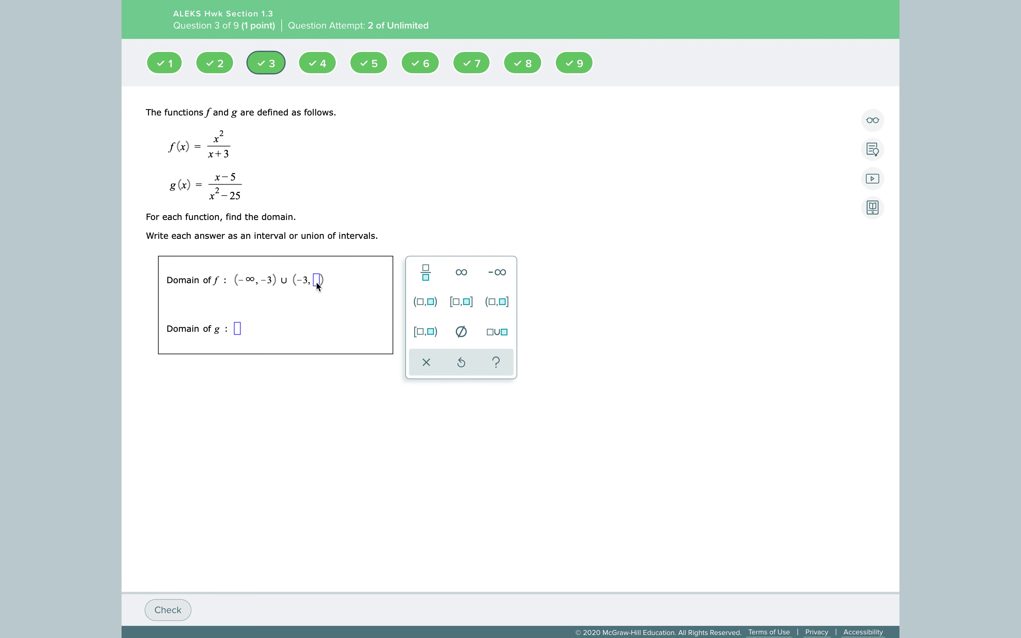
click(462, 273)
- Enter the first two intervals (−∞, −5) ∪ (−5, 5) for the domain of g
click(238, 331)
click(426, 309)
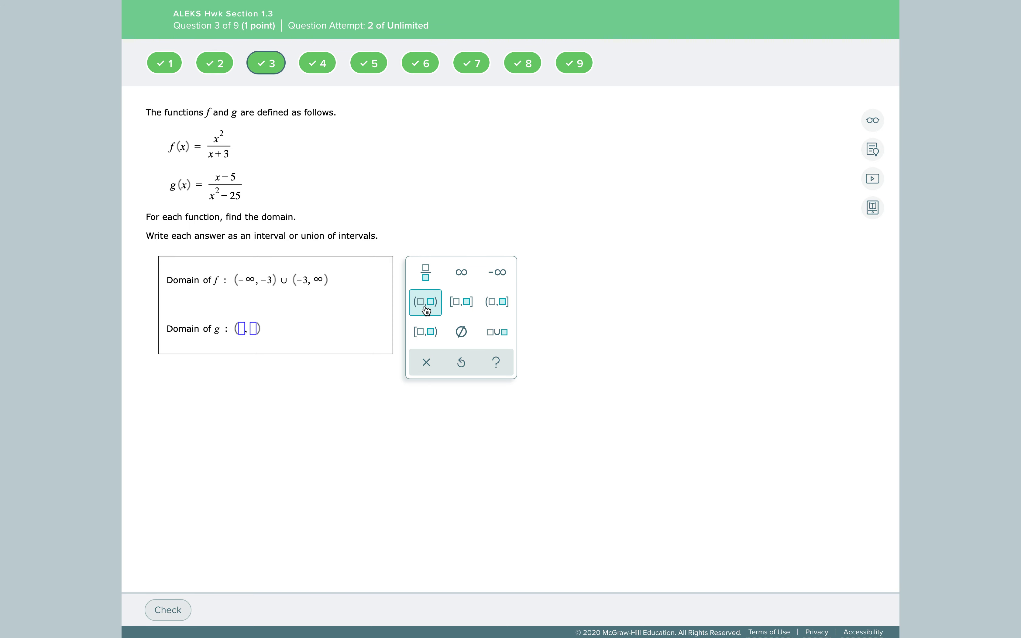
click(497, 274)
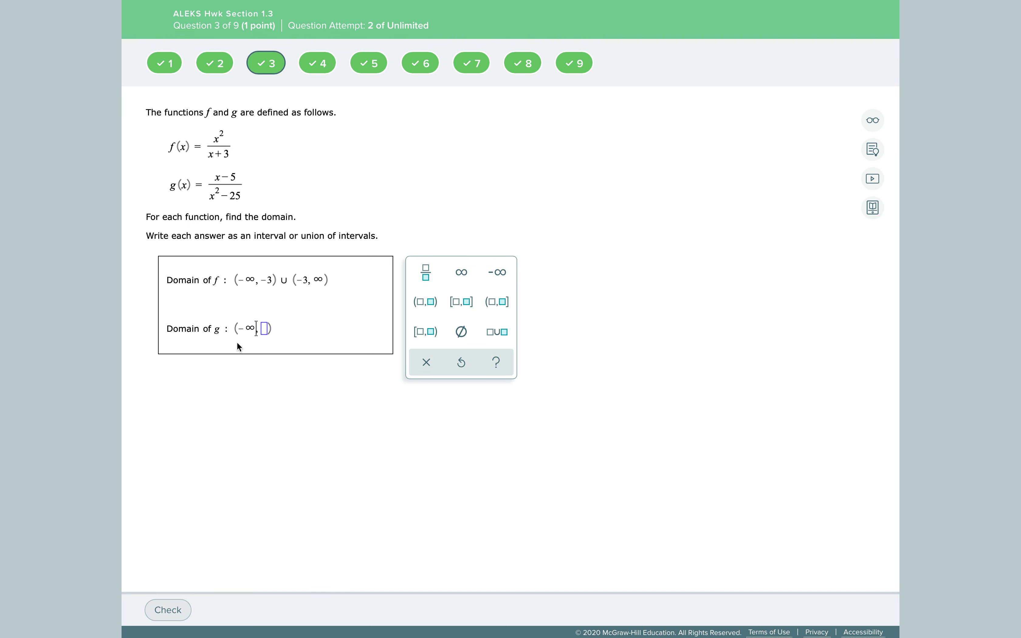
text(-5)
click(498, 332)
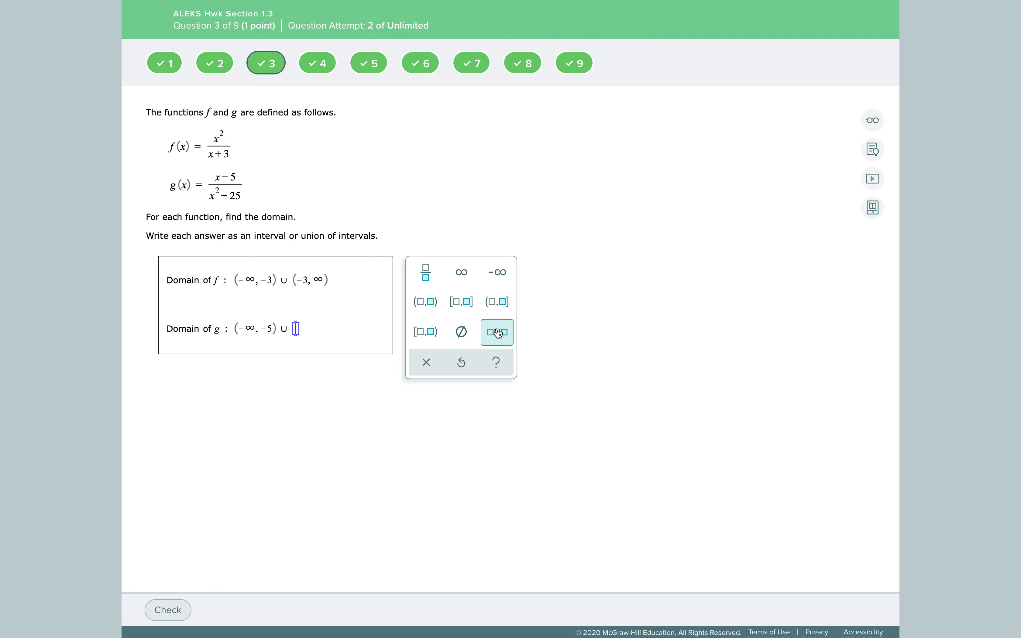
click(426, 301)
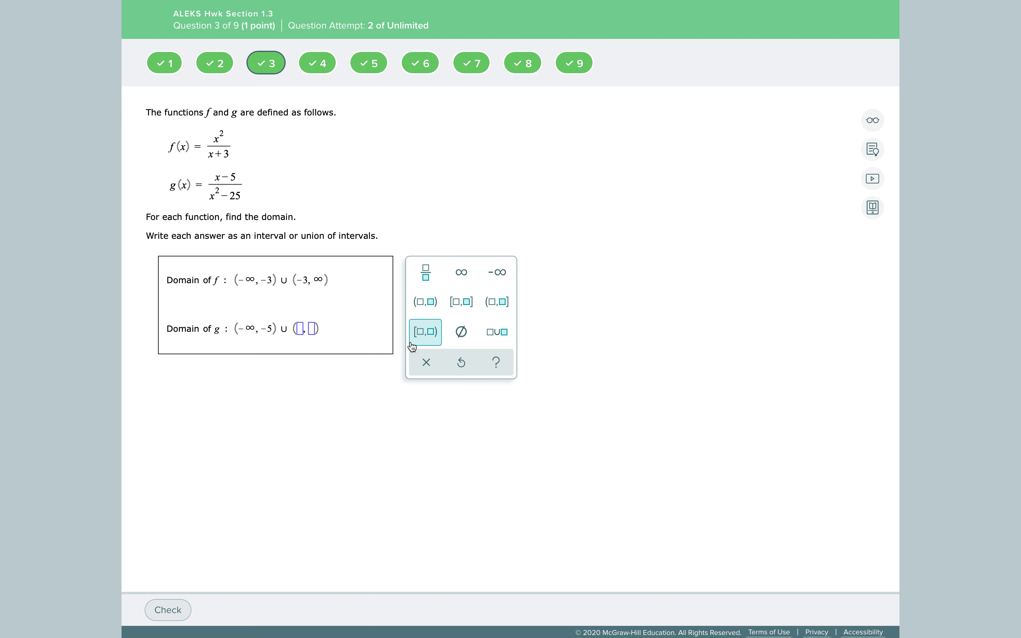
text(-5)
text(5)
key(shift+Left)
key(shift+Left)
click(332, 332)
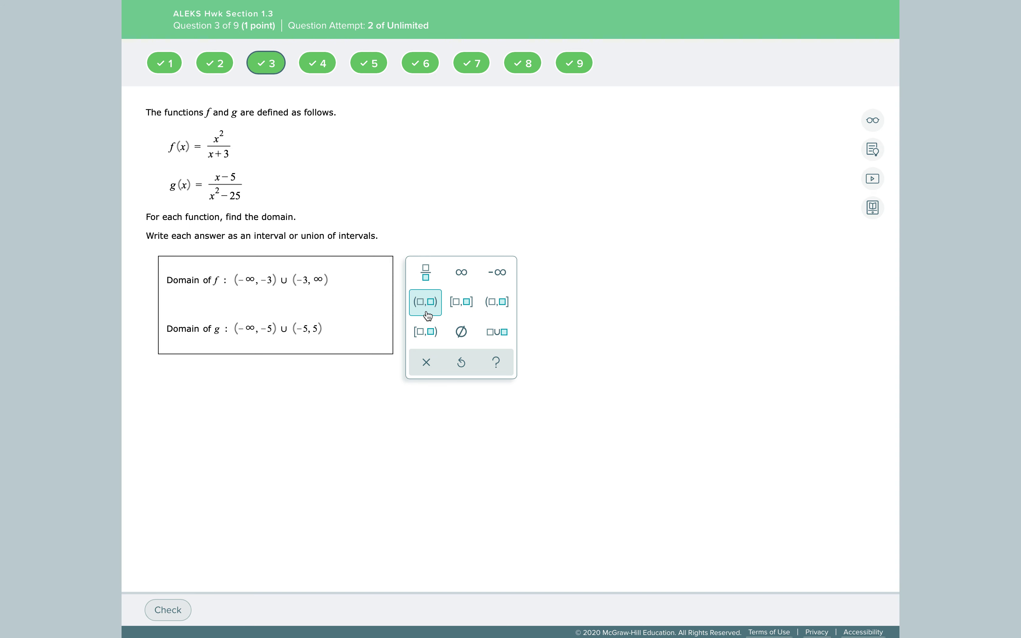
- Complete the domain of g with a union to (5, ∞) and check the question 3 answers
click(498, 332)
click(424, 309)
text(5, ∞))
click(462, 273)
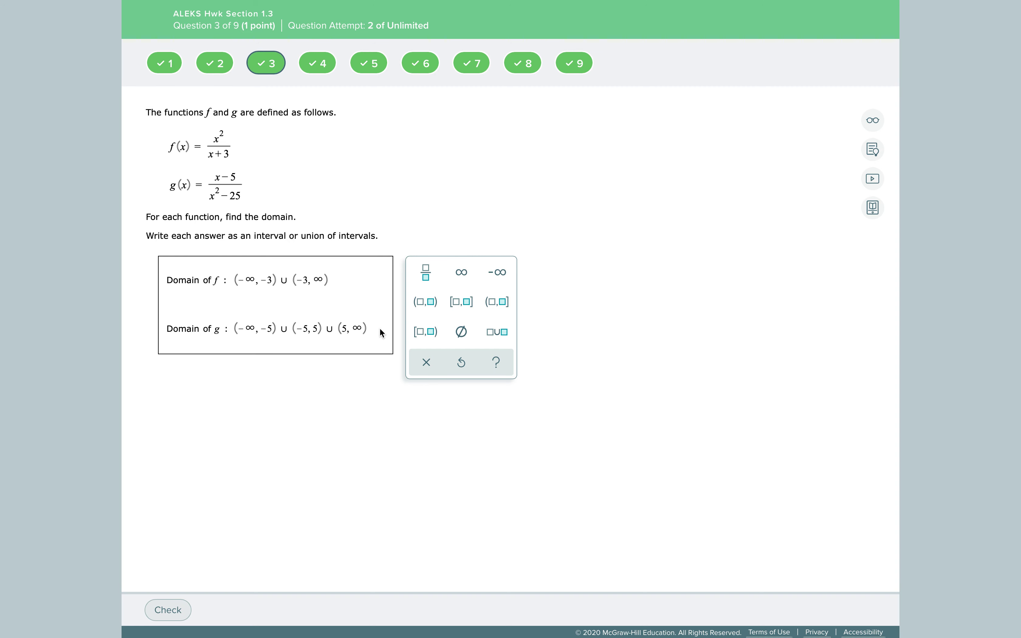
scroll(367, 494, down, 1)
click(172, 611)
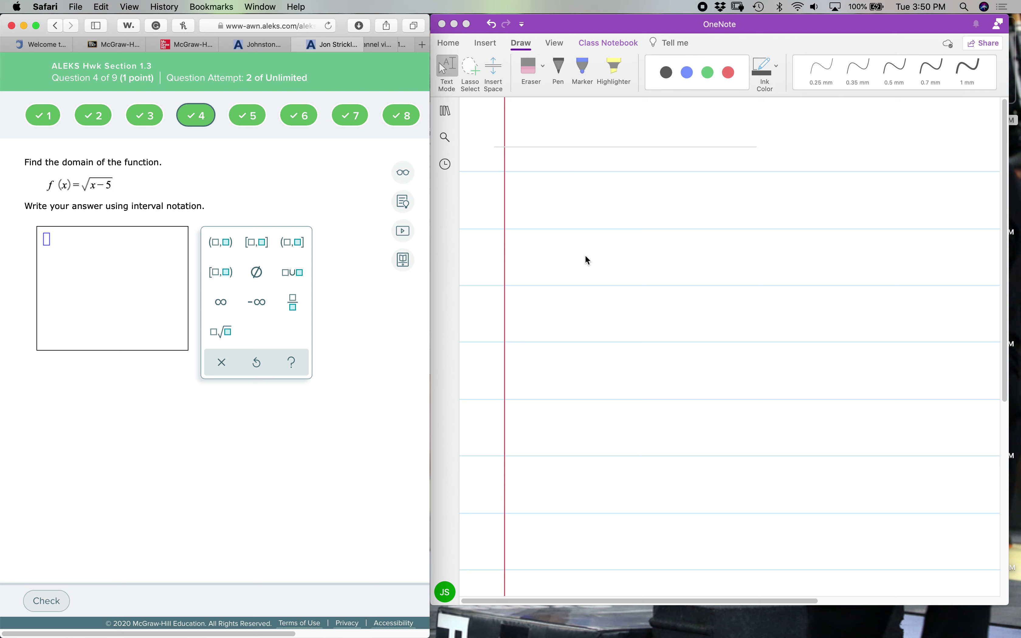
- On the OneNote page, handwrite a square-root sign and colon with "x−5 can't be negative." in black 0.35 mm pen
click(666, 73)
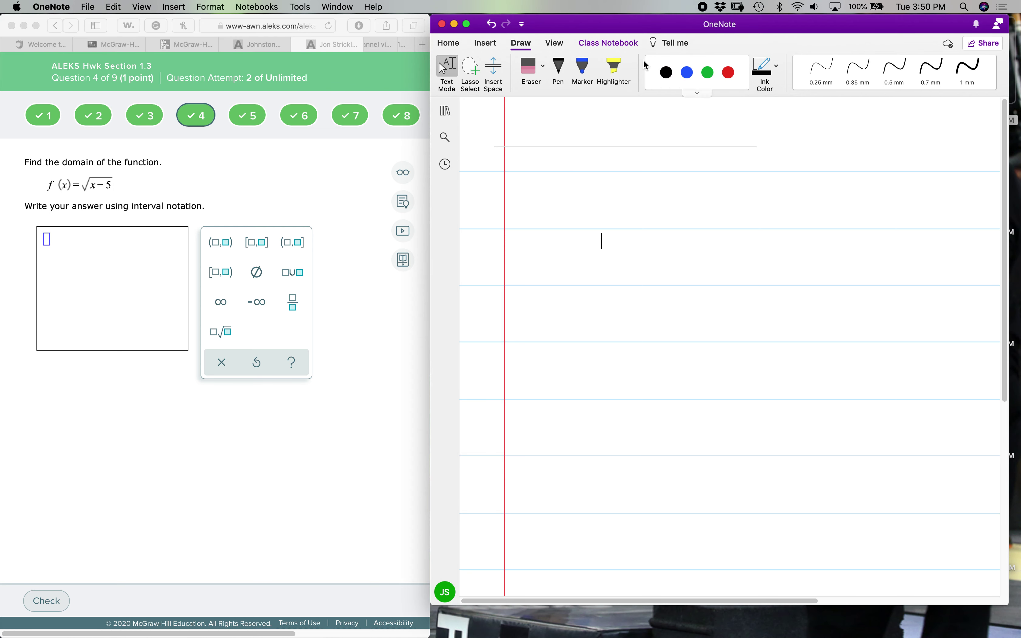
click(858, 71)
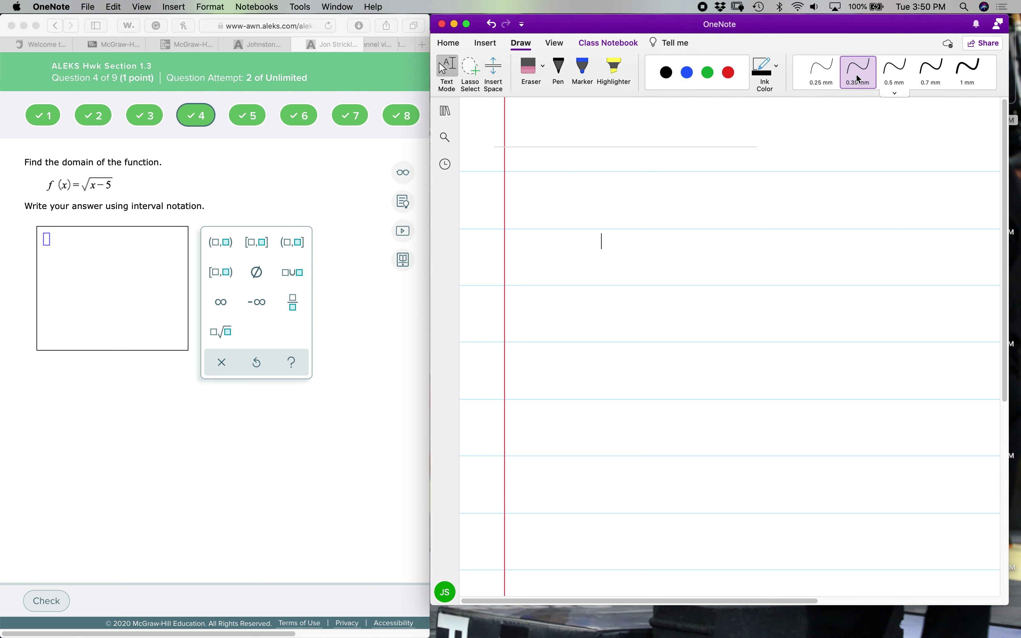
click(666, 72)
mouse_move(534, 284)
mouse_down()
mouse_move(557, 250)
mouse_move(605, 248)
mouse_up()
click(629, 247)
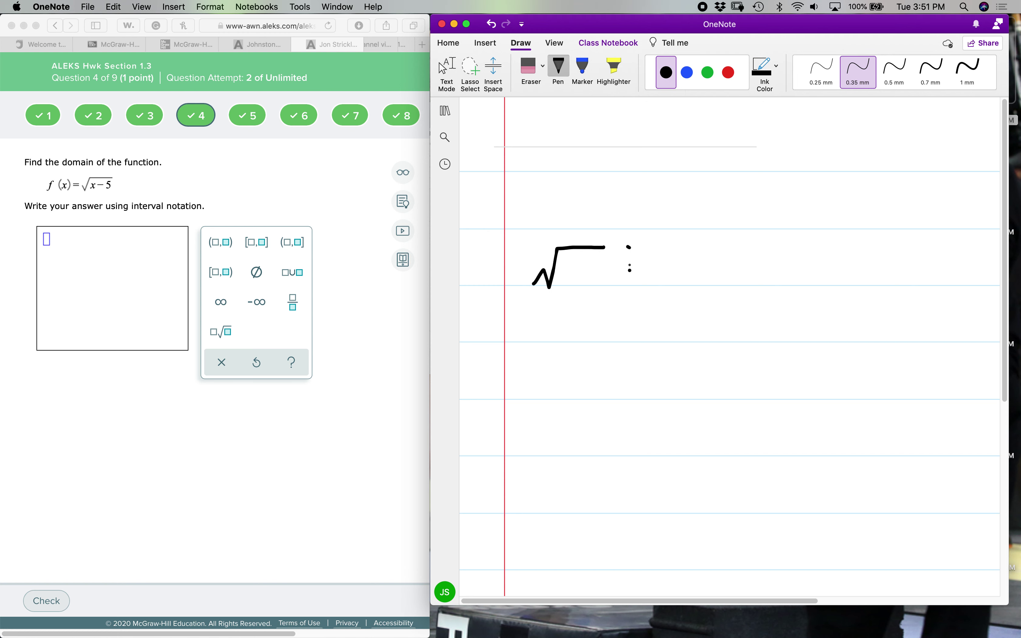
mouse_move(681, 256)
mouse_down()
mouse_move(697, 279)
mouse_move(683, 279)
mouse_move(719, 266)
mouse_move(737, 276)
mouse_move(725, 277)
mouse_move(744, 255)
mouse_move(776, 277)
mouse_move(810, 276)
mouse_move(811, 263)
mouse_move(822, 273)
mouse_up()
mouse_move(817, 267)
mouse_down()
mouse_move(880, 275)
mouse_move(896, 263)
mouse_move(918, 270)
mouse_move(913, 288)
mouse_move(920, 267)
mouse_move(933, 272)
mouse_move(942, 259)
mouse_up()
drag(938, 264, 960, 270)
click(971, 269)
- Handwrite x − 5 ≥ 0, its solution x ≥ 5, and the domain D: [5, ∞) beneath the note
mouse_move(679, 320)
mouse_down()
mouse_move(701, 337)
mouse_move(680, 338)
mouse_move(744, 334)
mouse_move(756, 311)
mouse_move(790, 320)
mouse_move(777, 325)
mouse_move(793, 332)
mouse_move(808, 310)
mouse_up()
mouse_move(734, 370)
mouse_down()
mouse_move(754, 388)
mouse_move(738, 388)
mouse_up()
drag(778, 358, 796, 382)
mouse_move(810, 363)
mouse_down()
mouse_move(808, 383)
mouse_move(827, 362)
mouse_up()
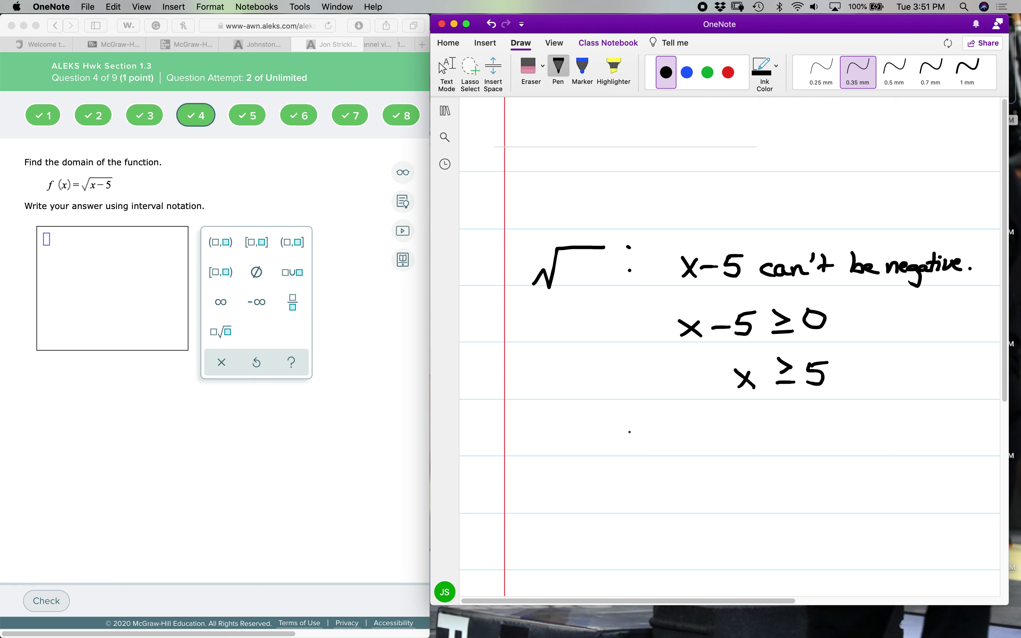
mouse_move(635, 424)
mouse_down()
mouse_move(635, 443)
mouse_move(646, 441)
mouse_move(618, 447)
mouse_up()
mouse_move(656, 428)
mouse_down()
mouse_move(717, 445)
mouse_move(741, 421)
mouse_move(737, 449)
mouse_up()
mouse_move(761, 433)
mouse_down()
mouse_move(788, 433)
mouse_move(771, 451)
mouse_up()
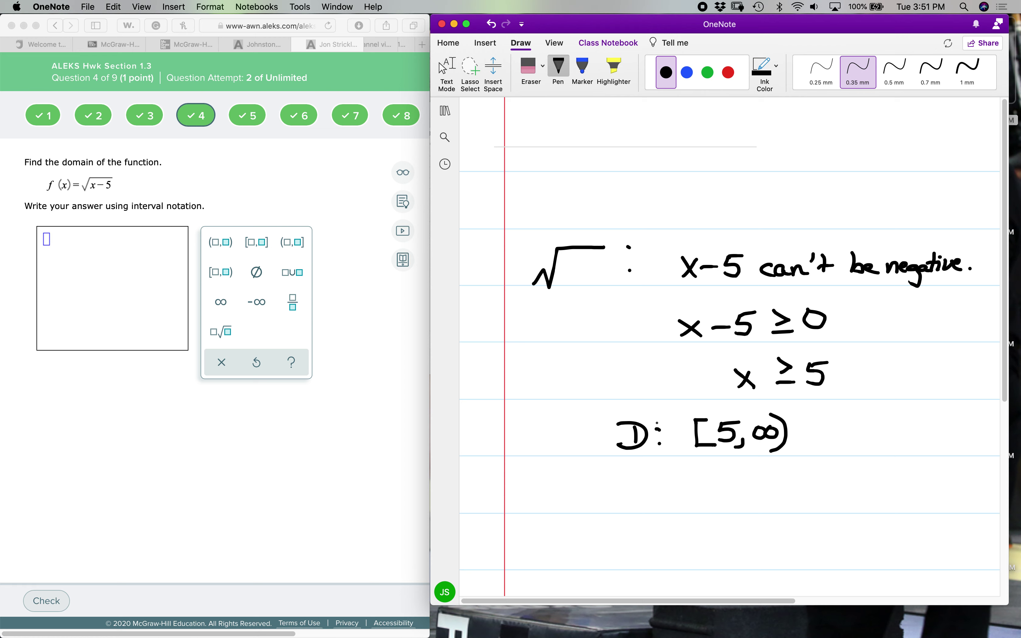
- Enter [5, ∞) in Safari as the domain for question 4 and check the answer
click(205, 446)
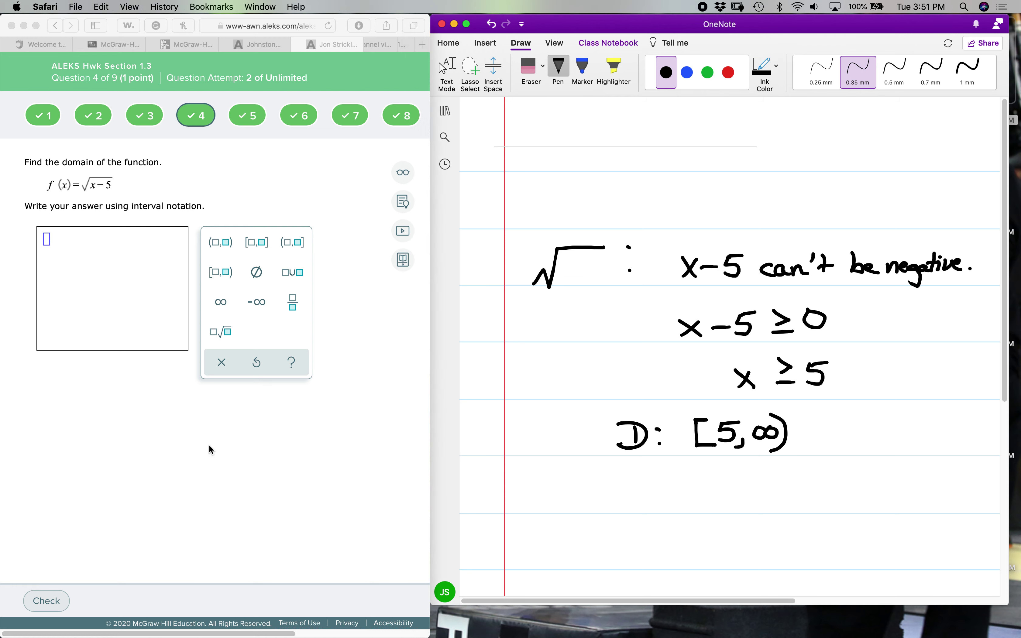
click(222, 274)
text(5, ∞))
key(Right)
click(223, 306)
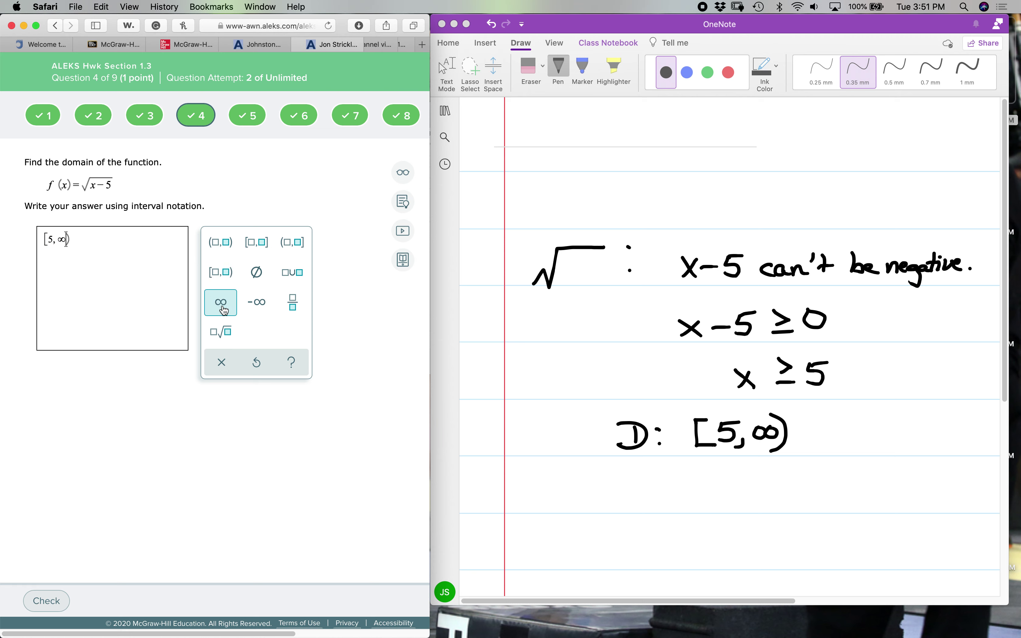
click(54, 596)
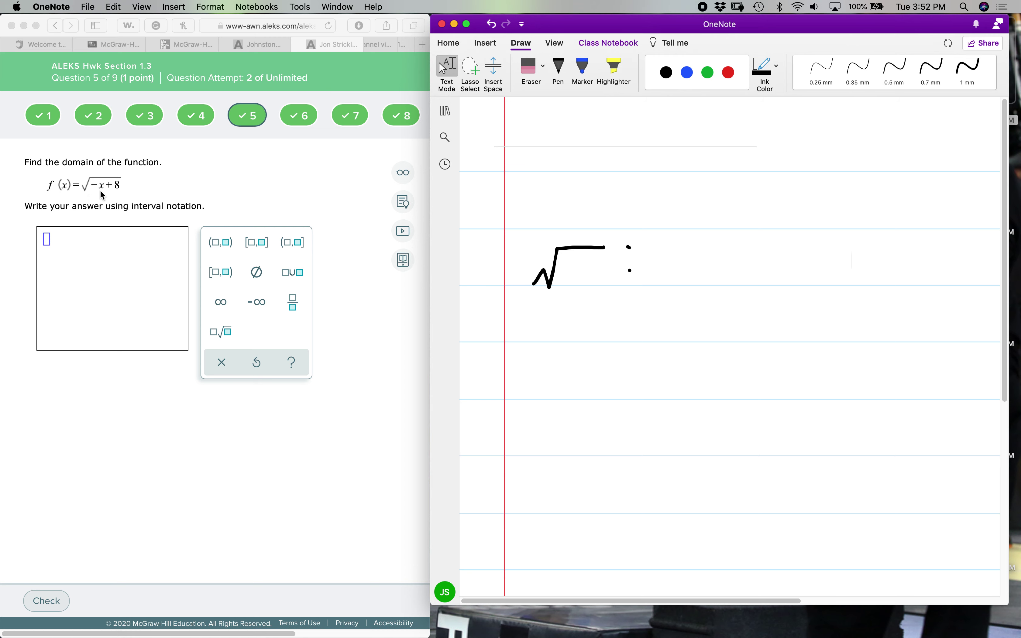
- Using the OneNote pen, handwrite "−x+8 can't be negative." beside the square-root sign
click(559, 70)
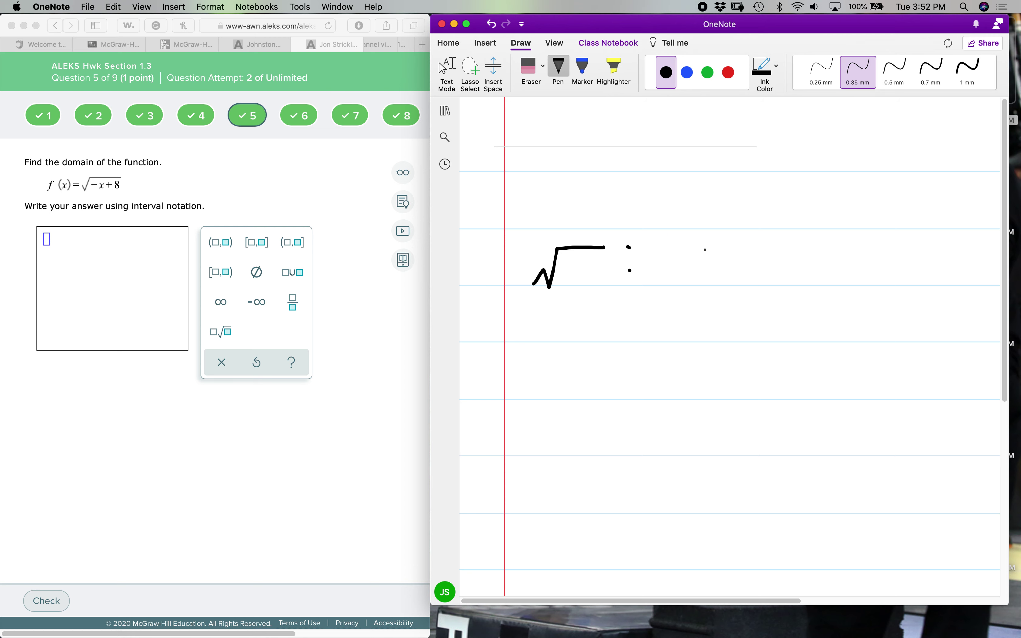
drag(684, 262, 738, 272)
mouse_move(731, 263)
mouse_down()
mouse_move(751, 255)
mouse_move(757, 274)
mouse_move(762, 253)
mouse_move(795, 275)
mouse_move(817, 266)
mouse_move(826, 276)
mouse_up()
mouse_move(830, 255)
mouse_down()
mouse_move(839, 273)
mouse_move(847, 260)
mouse_move(863, 275)
mouse_move(931, 270)
mouse_move(930, 291)
mouse_move(951, 270)
mouse_move(983, 273)
mouse_up()
click(987, 279)
- Handwrite the inequality −x + 8 ≥ 0 in black and subtract 8 from both sides in red beneath it
drag(653, 336, 699, 341)
mouse_move(696, 328)
mouse_down()
mouse_move(680, 343)
mouse_move(708, 341)
mouse_up()
mouse_move(702, 334)
mouse_down()
mouse_move(731, 341)
mouse_move(738, 322)
mouse_move(781, 332)
mouse_move(759, 326)
mouse_move(798, 312)
mouse_up()
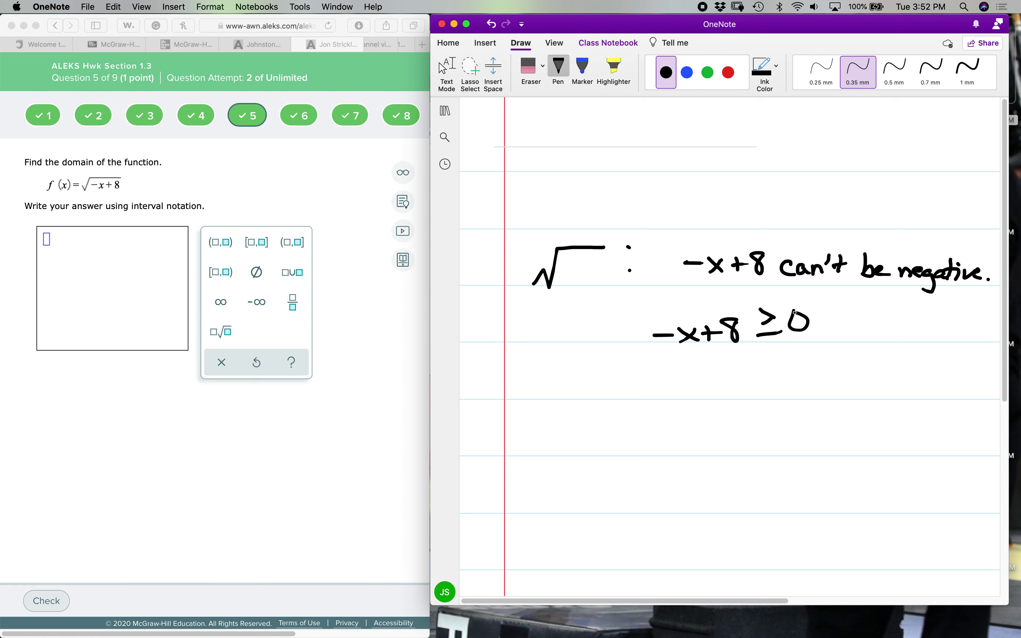
click(729, 72)
mouse_move(711, 365)
mouse_down()
mouse_move(737, 369)
mouse_move(735, 357)
mouse_up()
drag(784, 363, 801, 361)
drag(814, 351, 813, 356)
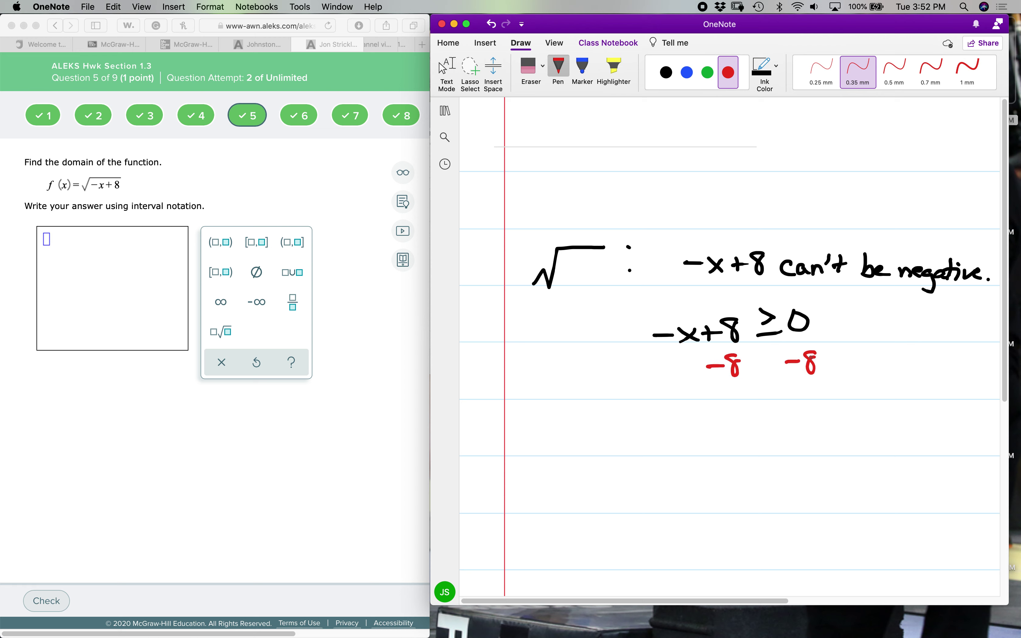
- Handwrite −x ≥ −8 in black, with the products (−1)(−x) and (−1)(−8) below, leaving space between them
click(667, 72)
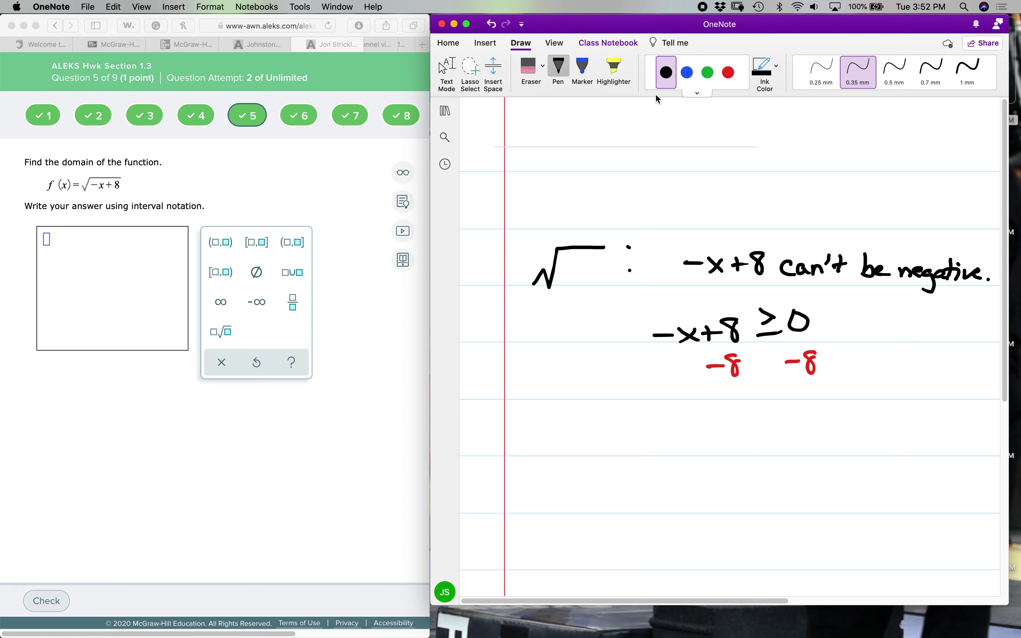
mouse_move(702, 434)
mouse_down()
mouse_move(787, 440)
mouse_move(815, 429)
mouse_move(825, 441)
mouse_move(828, 423)
mouse_up()
mouse_move(669, 471)
mouse_down()
mouse_move(674, 496)
mouse_move(687, 486)
mouse_move(696, 496)
mouse_move(744, 488)
mouse_move(730, 491)
mouse_up()
mouse_move(741, 469)
mouse_down()
mouse_move(750, 480)
mouse_move(743, 496)
mouse_up()
drag(821, 466, 822, 492)
mouse_move(821, 480)
mouse_down()
mouse_move(839, 477)
mouse_move(846, 489)
mouse_move(883, 476)
mouse_move(885, 490)
mouse_up()
drag(891, 464, 894, 489)
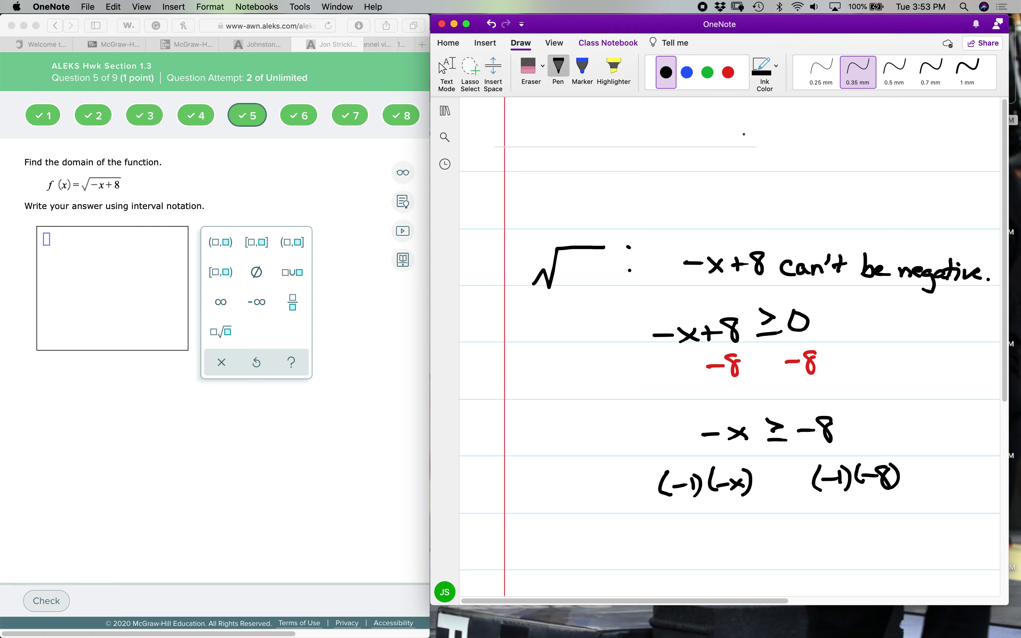
- Write a reversed inequality sign ≤ in purple between the two products and return the pen to black
click(777, 65)
click(862, 185)
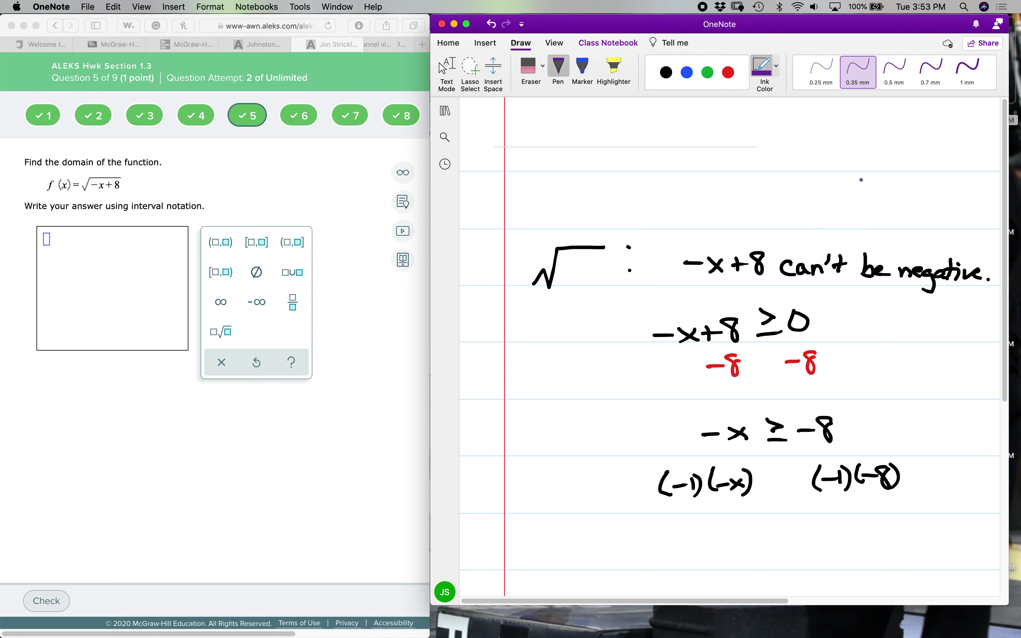
drag(784, 467, 790, 489)
click(666, 72)
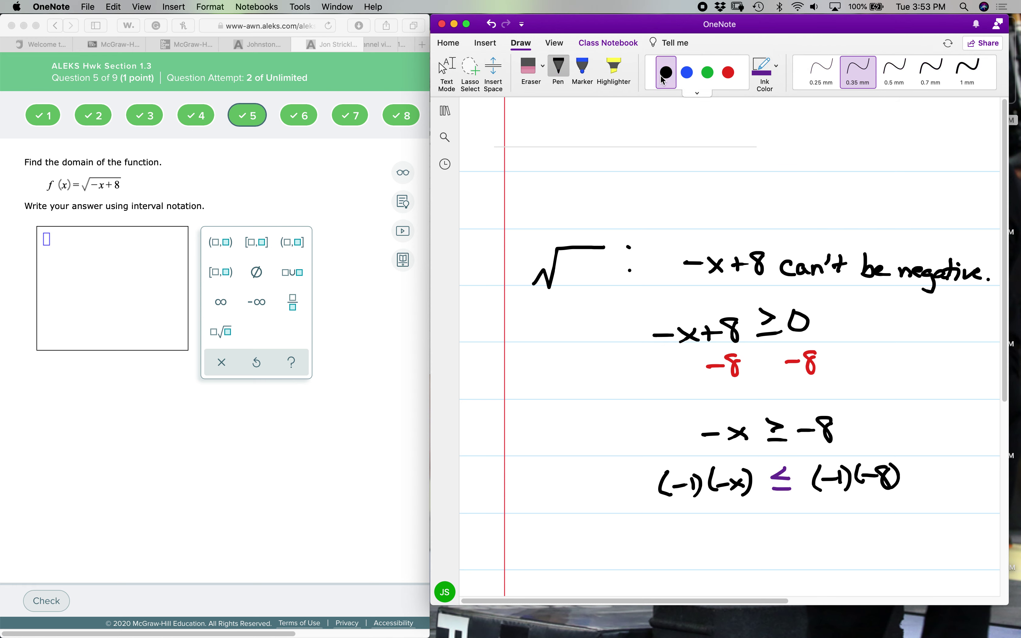
- Handwrite x ≤ 8 below the purple-sign inequality and the domain D: (−∞, 8] on the line beneath it
mouse_move(732, 518)
mouse_down()
mouse_move(747, 533)
mouse_move(734, 533)
mouse_move(782, 528)
mouse_move(789, 540)
mouse_move(794, 520)
mouse_up()
mouse_move(714, 564)
mouse_down()
mouse_move(715, 580)
mouse_move(701, 583)
mouse_up()
click(736, 567)
mouse_move(767, 560)
mouse_down()
mouse_move(760, 583)
mouse_move(804, 568)
mouse_move(818, 585)
mouse_move(839, 551)
mouse_move(854, 577)
mouse_move(840, 585)
mouse_up()
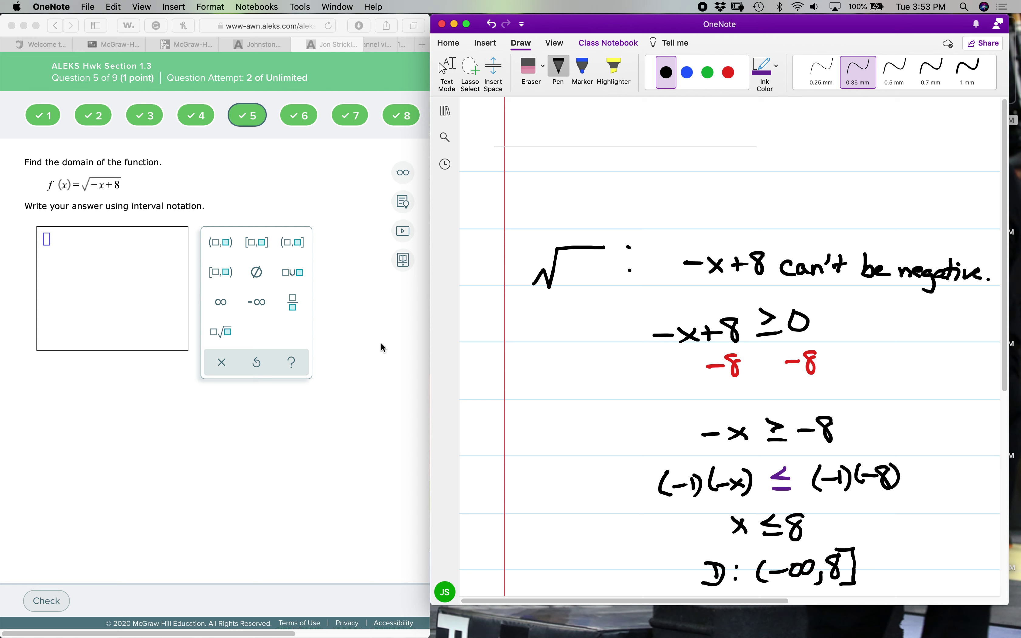
- In the ALEKS browser window, enter the domain (−∞, 8] as the answer to question 5 and submit it for checking
click(47, 240)
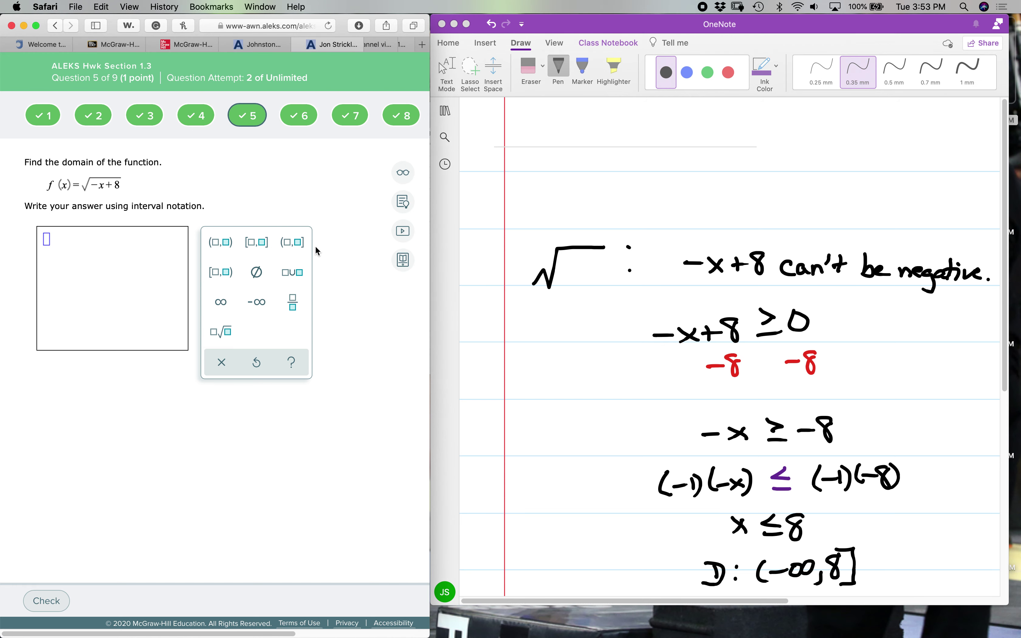
click(292, 242)
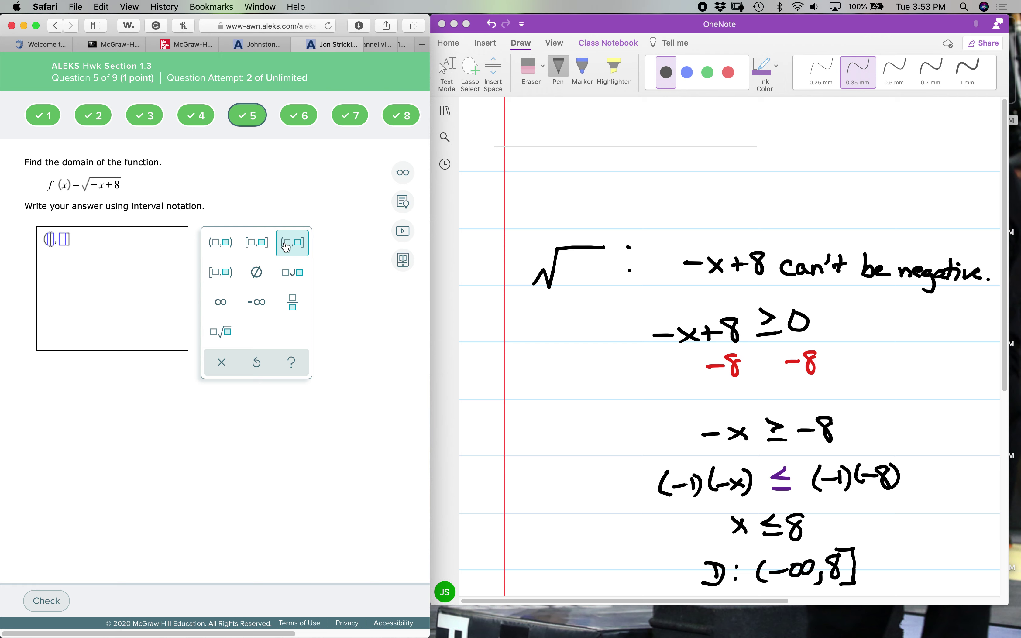
click(256, 302)
click(72, 241)
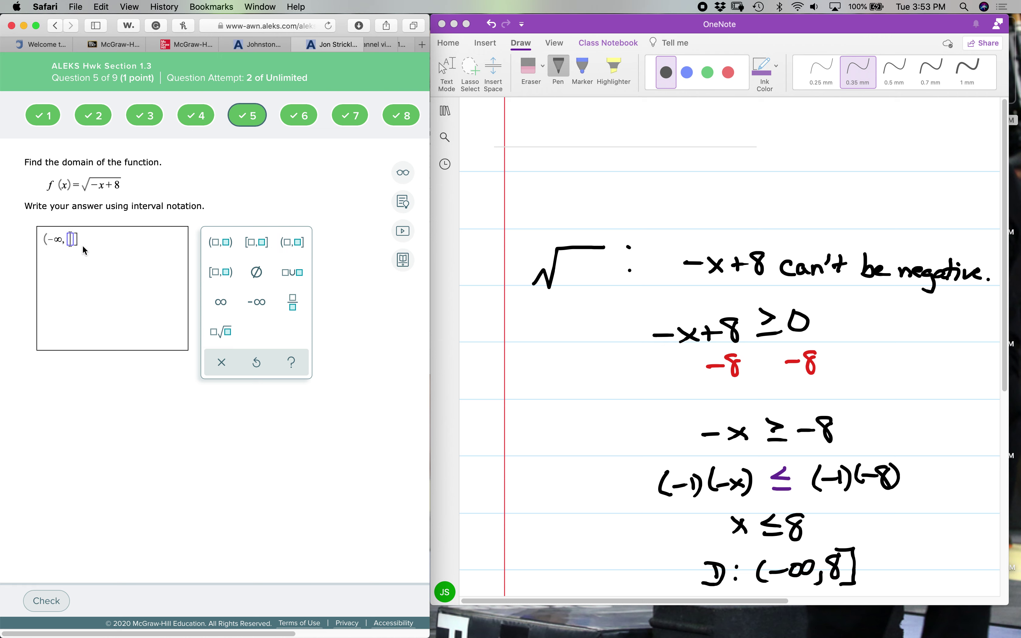
text(8)
click(53, 591)
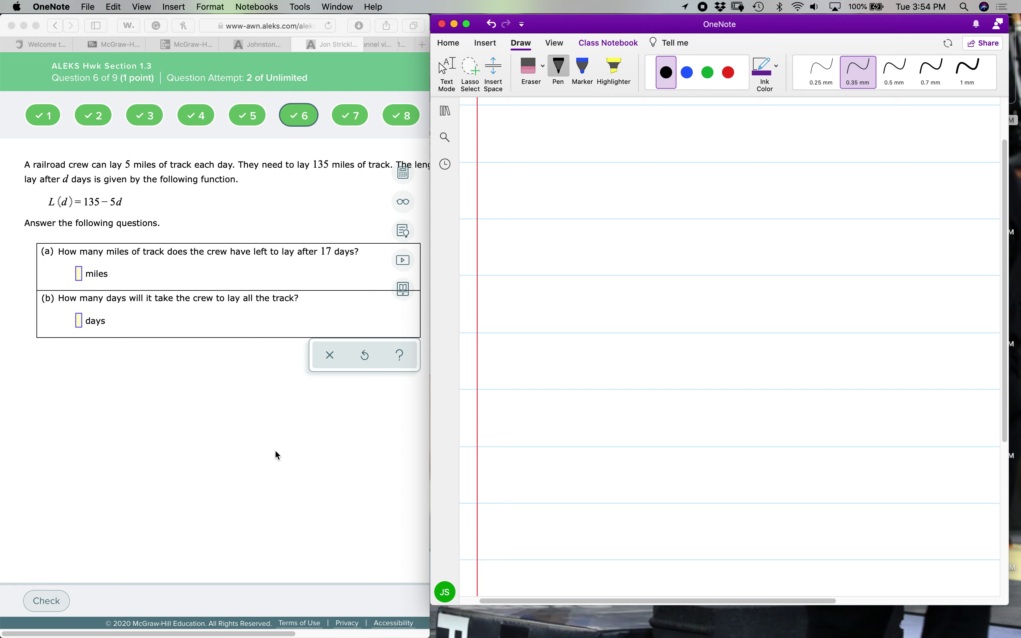
- Widen the browser window to show the full railroad question, and handwrite L(d) = 135 − 5d in black in OneNote
click(281, 455)
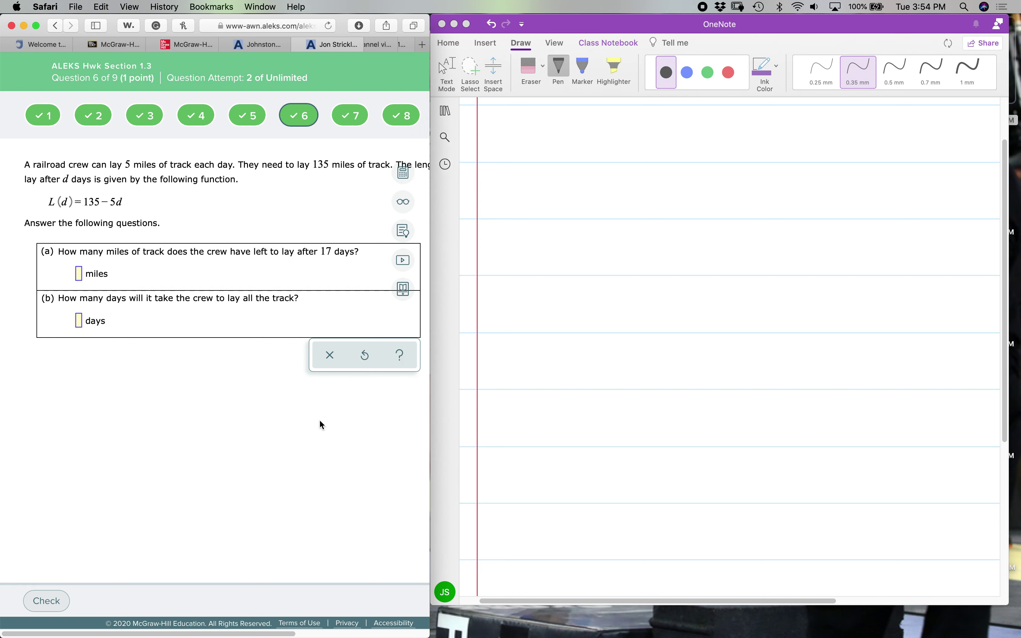
drag(430, 197, 613, 209)
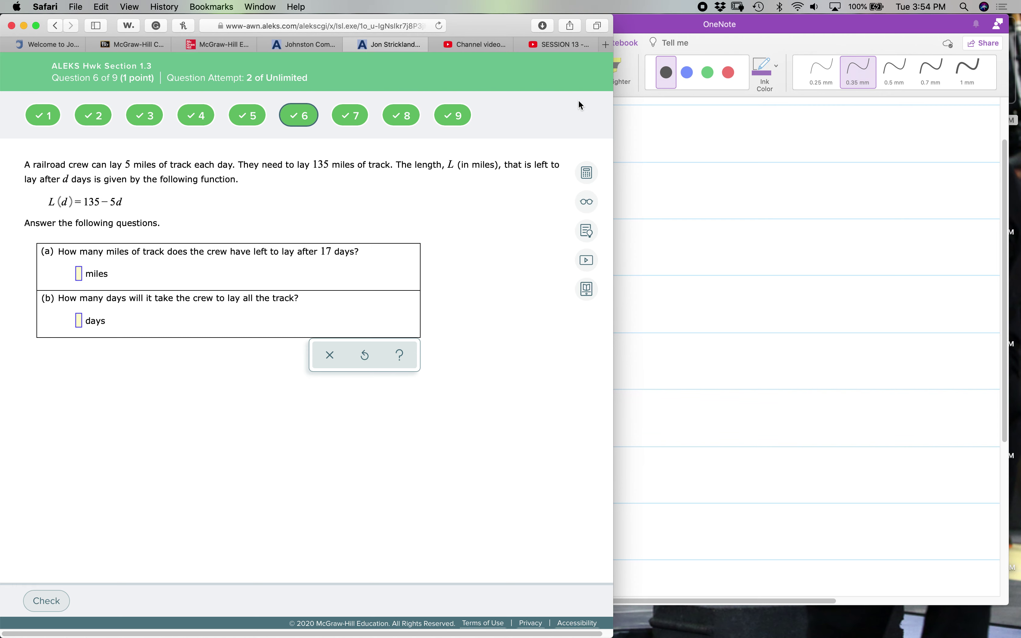
click(668, 72)
mouse_move(608, 181)
mouse_down()
mouse_move(624, 206)
mouse_move(659, 194)
mouse_move(668, 205)
mouse_move(705, 188)
mouse_move(729, 201)
mouse_move(748, 190)
mouse_move(740, 201)
mouse_move(762, 201)
mouse_move(783, 180)
mouse_move(828, 195)
mouse_move(817, 202)
mouse_up()
drag(819, 183, 840, 181)
mouse_move(852, 191)
mouse_down()
mouse_move(842, 199)
mouse_move(865, 197)
mouse_up()
- Handwrite the substitution d = 17 → L(17) = 135 − 5(17) beneath the function
mouse_move(515, 263)
mouse_down()
mouse_move(522, 251)
mouse_move(525, 275)
mouse_move(542, 261)
mouse_move(553, 270)
mouse_move(569, 252)
mouse_move(562, 271)
mouse_move(598, 260)
mouse_up()
mouse_move(598, 260)
mouse_down()
mouse_move(591, 267)
mouse_move(649, 269)
mouse_move(655, 255)
mouse_move(660, 270)
mouse_move(681, 252)
mouse_move(672, 266)
mouse_move(683, 273)
mouse_up()
drag(698, 256, 710, 254)
mouse_move(697, 265)
mouse_down()
mouse_move(728, 272)
mouse_move(751, 259)
mouse_move(751, 271)
mouse_up()
mouse_move(751, 249)
mouse_down()
mouse_move(819, 261)
mouse_move(805, 269)
mouse_move(823, 248)
mouse_move(833, 269)
mouse_move(841, 262)
mouse_up()
mouse_move(846, 250)
mouse_down()
mouse_move(861, 247)
mouse_move(861, 267)
mouse_move(850, 256)
mouse_up()
- Handwrite the simplification = 135 − 85 and the result = 50 on the lines below
drag(696, 298, 717, 299)
mouse_move(698, 307)
mouse_down()
mouse_move(762, 300)
mouse_move(751, 307)
mouse_up()
drag(755, 291, 796, 297)
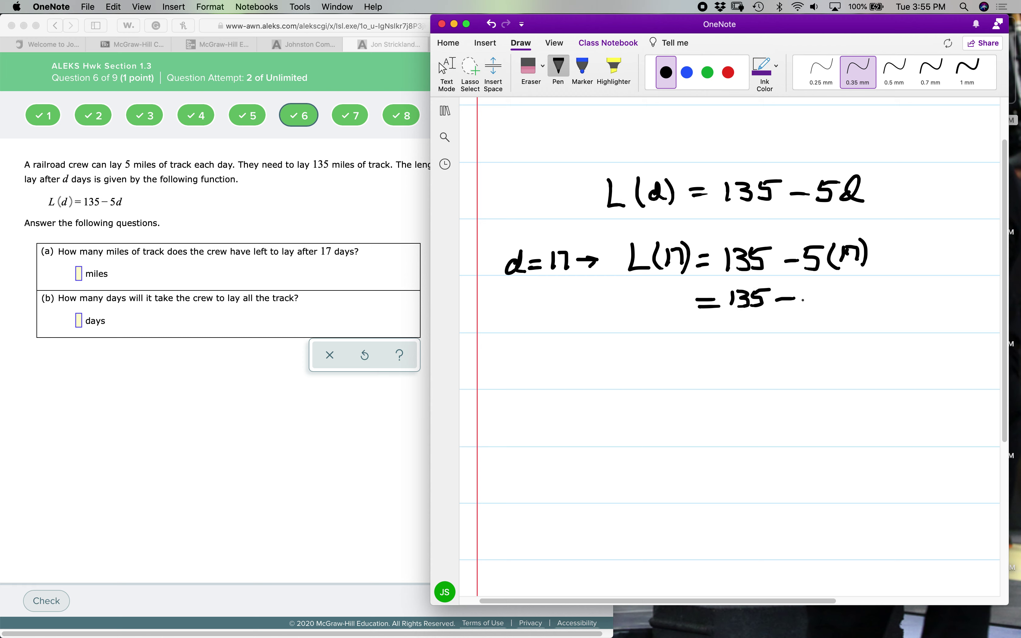
mouse_move(811, 290)
mouse_down()
mouse_move(803, 309)
mouse_move(812, 291)
mouse_up()
mouse_move(821, 289)
mouse_down()
mouse_move(819, 310)
mouse_move(837, 289)
mouse_up()
mouse_move(707, 348)
mouse_down()
mouse_move(743, 363)
mouse_move(771, 347)
mouse_up()
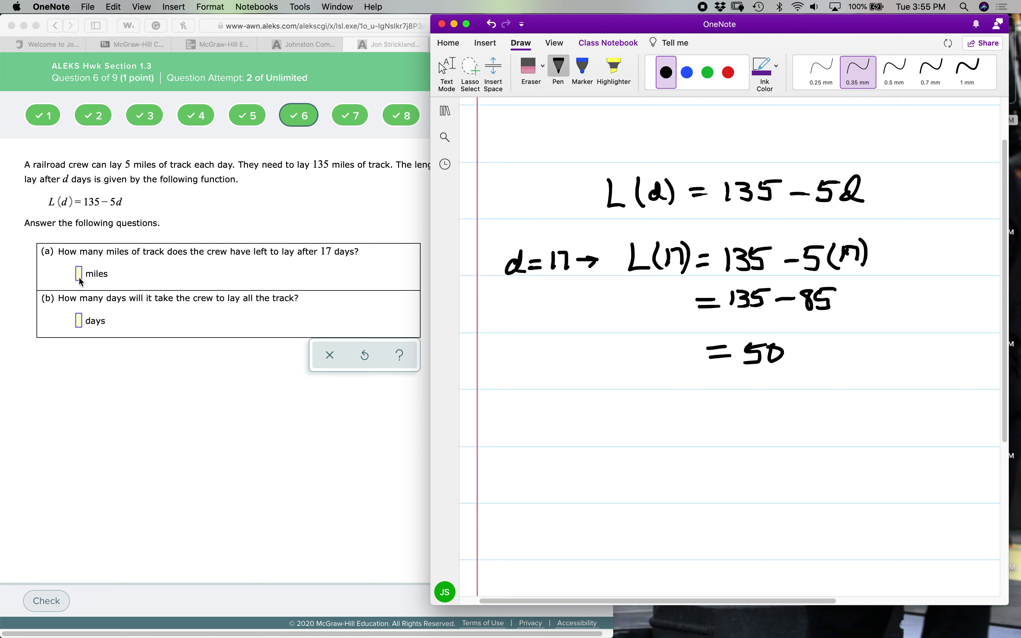
- In ALEKS, enter 50 miles as the answer to part (a) of the railroad question
click(79, 275)
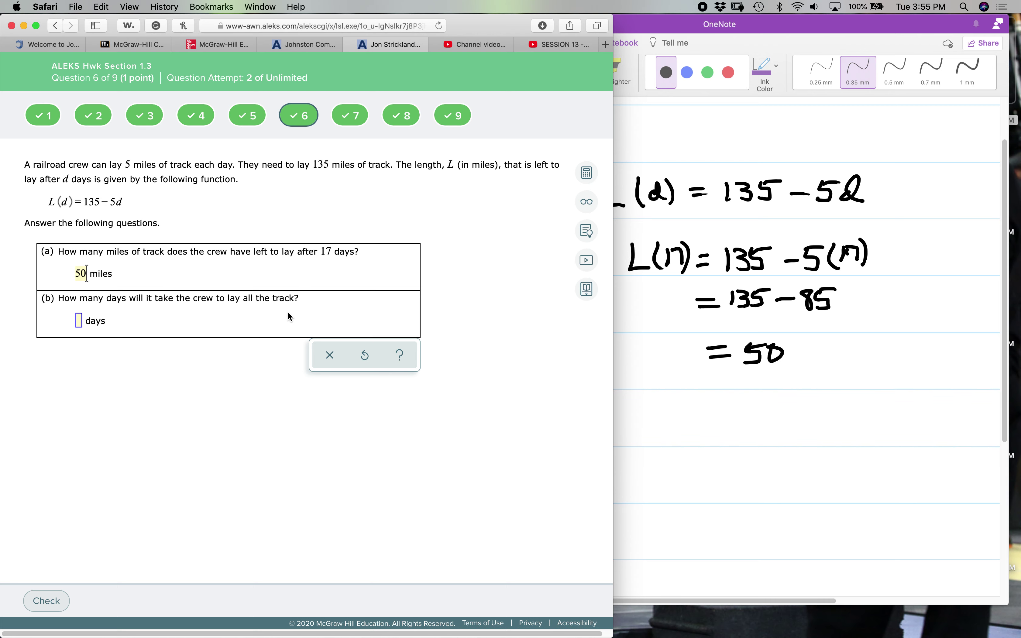
click(689, 414)
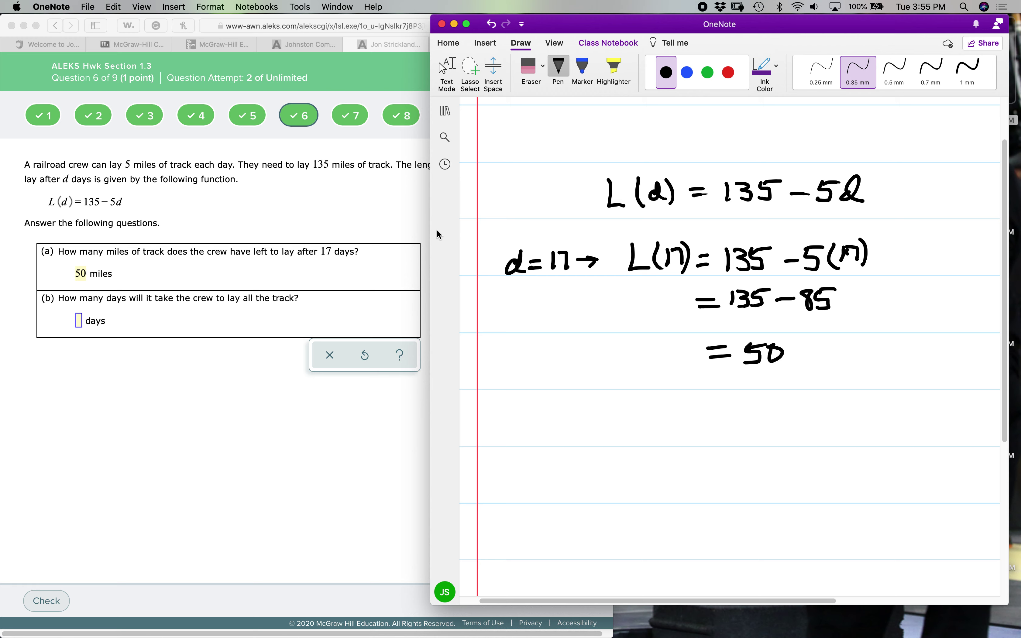
click(248, 480)
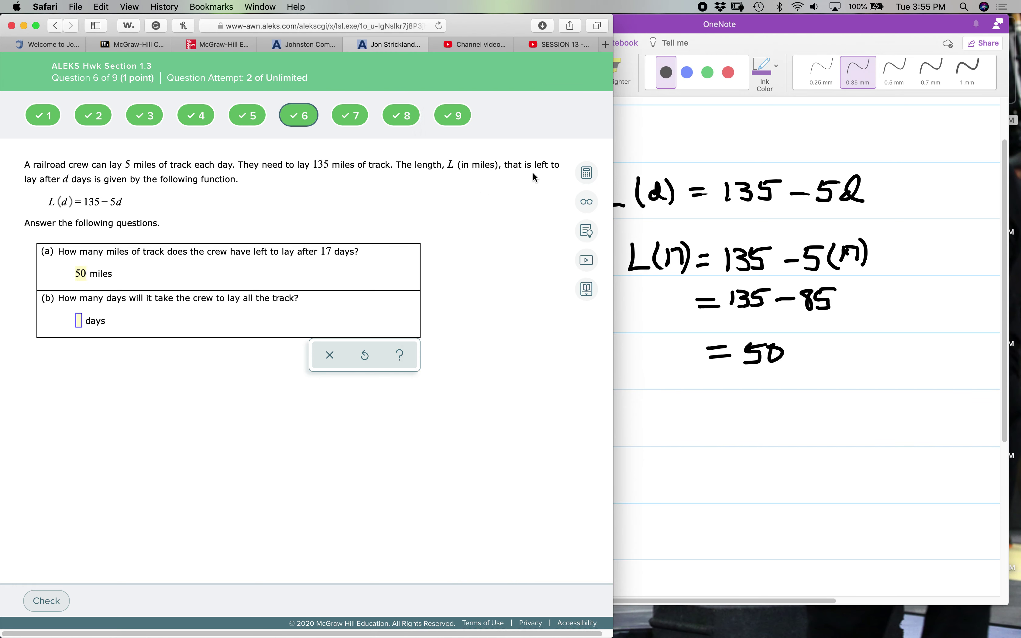
- Back in OneNote, handwrite L(d) = 0 = 135 − 5d below the part (a) work
click(674, 426)
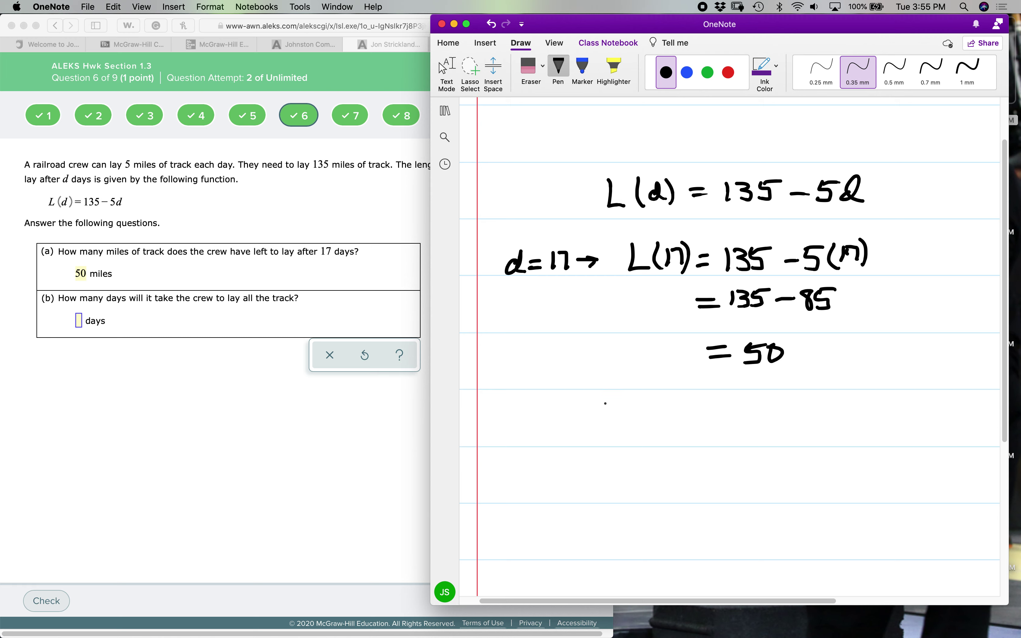
mouse_move(544, 402)
mouse_down()
mouse_move(558, 430)
mouse_move(590, 397)
mouse_move(596, 430)
mouse_move(630, 413)
mouse_up()
drag(613, 423, 634, 422)
drag(644, 404, 692, 413)
mouse_move(673, 422)
mouse_down()
mouse_move(711, 426)
mouse_move(730, 415)
mouse_move(723, 425)
mouse_up()
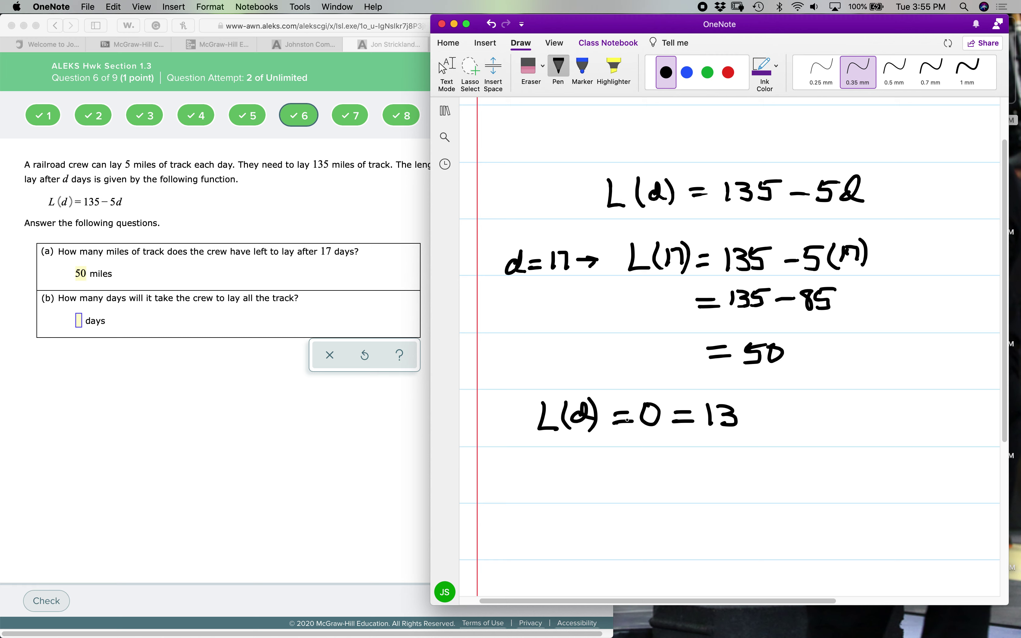
mouse_move(745, 405)
mouse_down()
mouse_move(747, 425)
mouse_move(772, 403)
mouse_move(795, 418)
mouse_up()
mouse_move(801, 406)
mouse_down()
mouse_move(813, 421)
mouse_move(798, 428)
mouse_up()
mouse_move(802, 406)
mouse_down()
mouse_move(822, 405)
mouse_move(825, 423)
mouse_move(846, 424)
mouse_up()
- Handwrite the simplified equation 0 = 135 − 5d on the line beneath
mouse_move(660, 455)
mouse_down()
mouse_move(662, 468)
mouse_move(710, 459)
mouse_move(725, 473)
mouse_up()
mouse_move(729, 456)
mouse_down()
mouse_move(743, 461)
mouse_move(732, 475)
mouse_move(778, 452)
mouse_move(795, 472)
mouse_move(822, 454)
mouse_up()
mouse_move(828, 457)
mouse_down()
mouse_move(840, 444)
mouse_move(850, 465)
mouse_up()
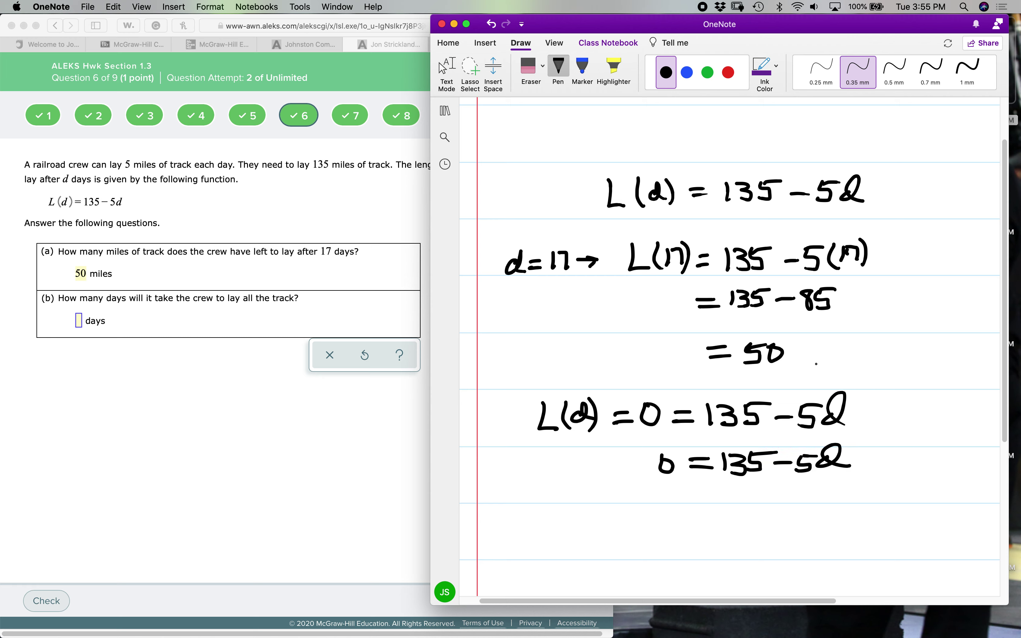
- Subtract 135 from both sides in red beneath the equation and strike through the cancelling 135 terms
click(728, 73)
drag(711, 485, 736, 495)
mouse_move(739, 480)
mouse_down()
mouse_move(748, 487)
mouse_move(738, 498)
mouse_move(750, 496)
mouse_up()
drag(757, 479, 776, 474)
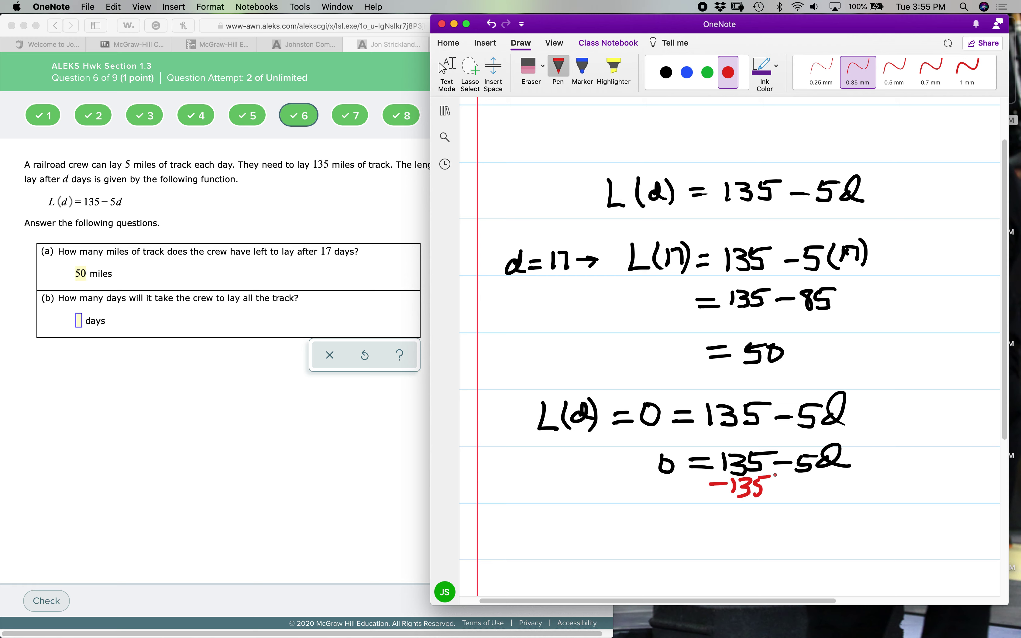
mouse_move(639, 494)
mouse_down()
mouse_move(658, 491)
mouse_move(666, 502)
mouse_move(697, 477)
mouse_up()
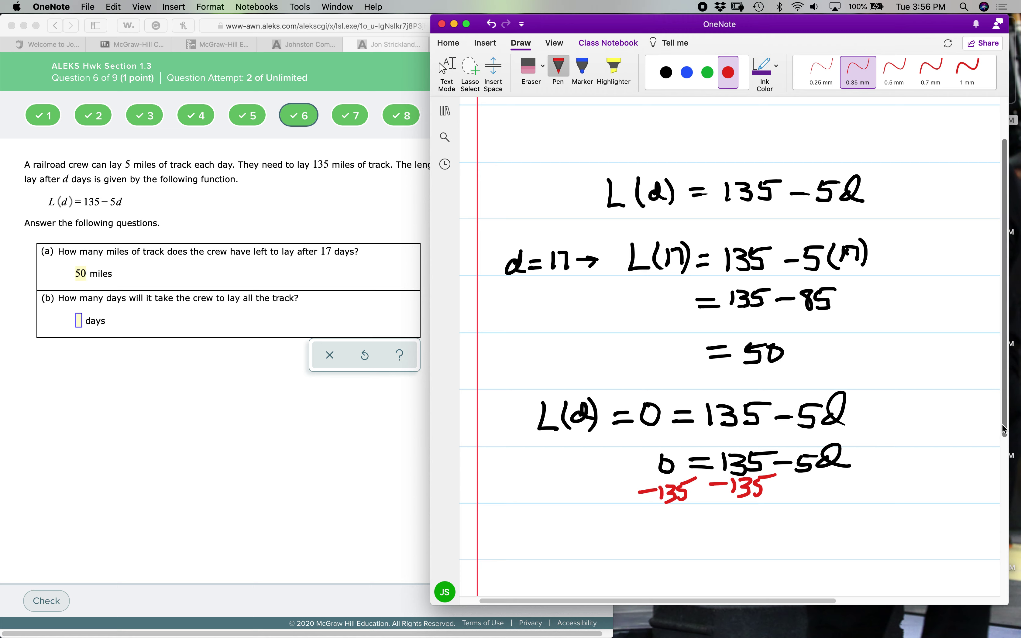
scroll(1004, 429, down, 2)
drag(741, 405, 746, 475)
- Handwrite −135 = −5d in black beneath the red work, and the solution d = 27 below it
click(666, 72)
drag(623, 492, 650, 492)
drag(655, 485, 659, 504)
mouse_move(665, 489)
mouse_down()
mouse_move(677, 492)
mouse_move(667, 505)
mouse_move(701, 485)
mouse_move(722, 489)
mouse_up()
mouse_move(712, 496)
mouse_down()
mouse_move(769, 494)
mouse_move(751, 499)
mouse_up()
mouse_move(757, 484)
mouse_down()
mouse_move(787, 469)
mouse_move(800, 489)
mouse_up()
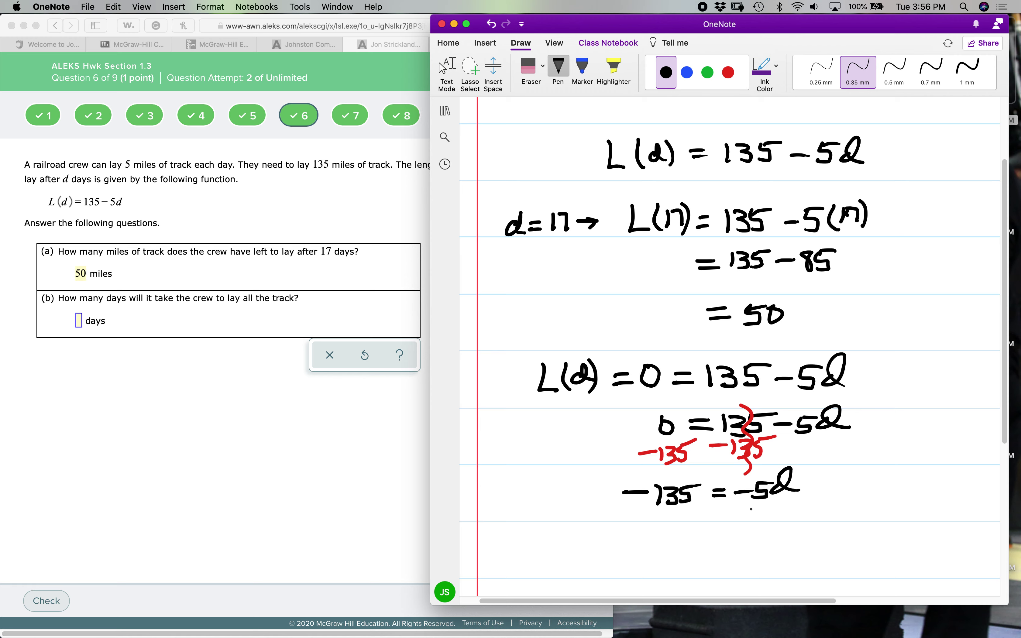
mouse_move(684, 540)
mouse_down()
mouse_move(699, 523)
mouse_move(709, 547)
mouse_up()
mouse_move(714, 533)
mouse_down()
mouse_move(730, 530)
mouse_move(730, 539)
mouse_up()
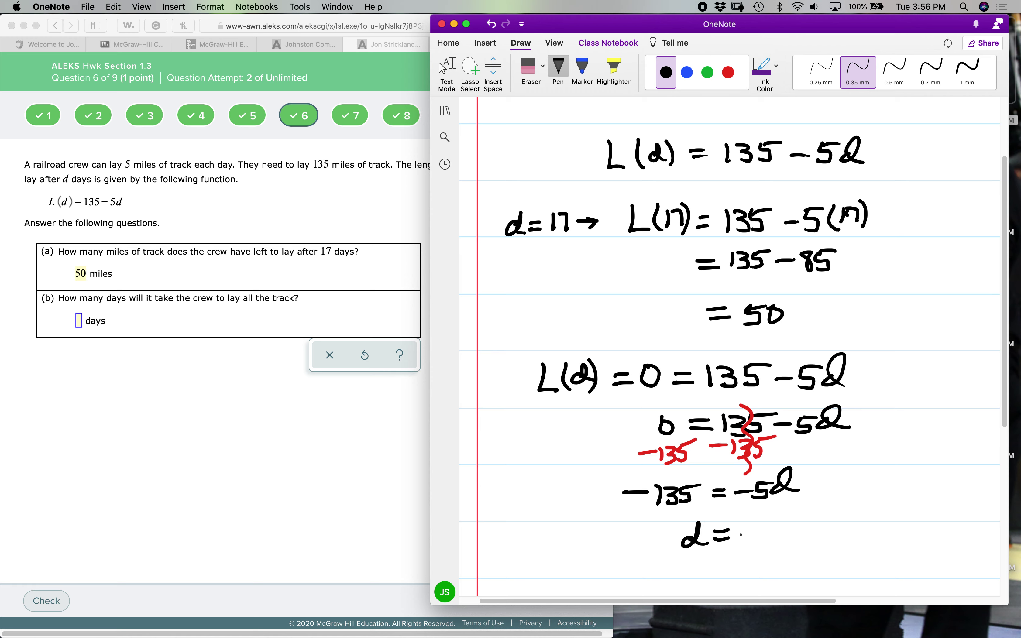
mouse_move(747, 530)
mouse_down()
mouse_move(748, 548)
mouse_move(760, 549)
mouse_move(779, 525)
mouse_move(773, 549)
mouse_up()
- In ALEKS, enter 27 days as the answer to part (b) and submit question 6 for checking
click(79, 323)
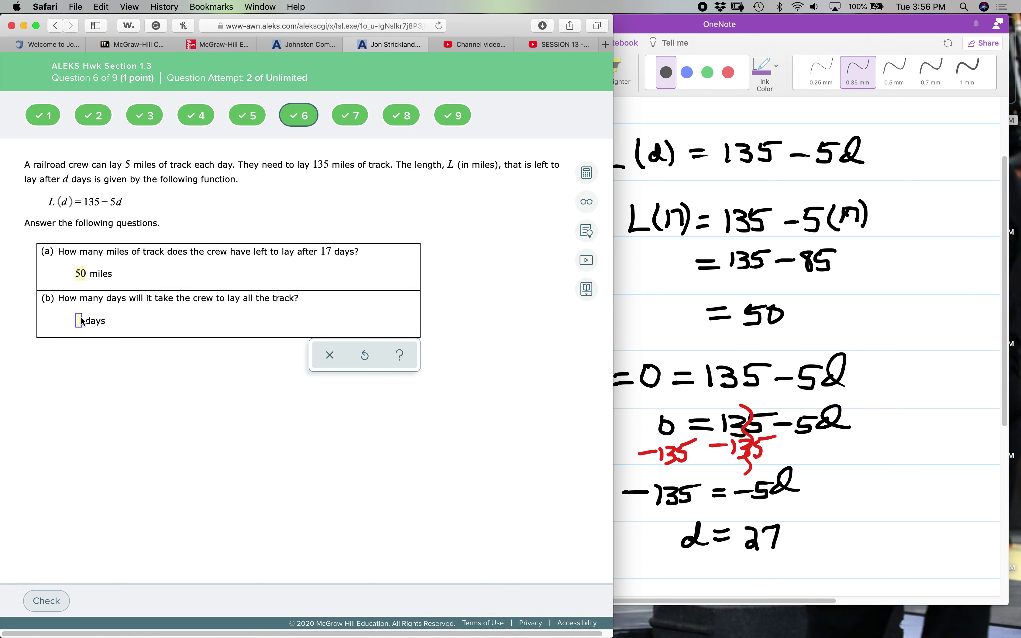
text(27)
click(44, 601)
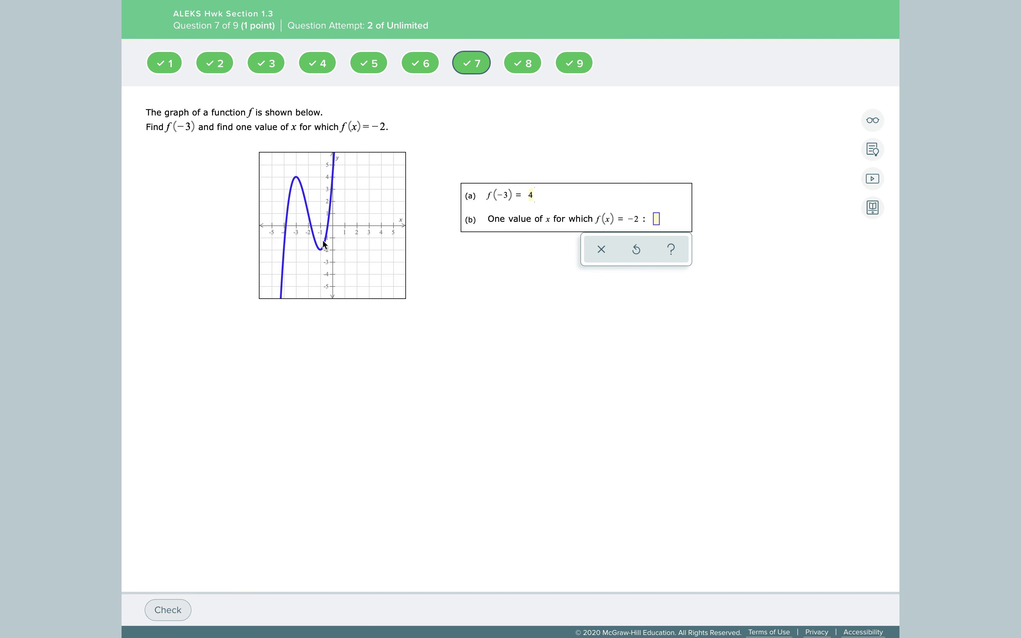
- Enter −1 as the x value for which f(x) = −2 and submit question 7 for checking
click(655, 220)
text(-1)
click(174, 617)
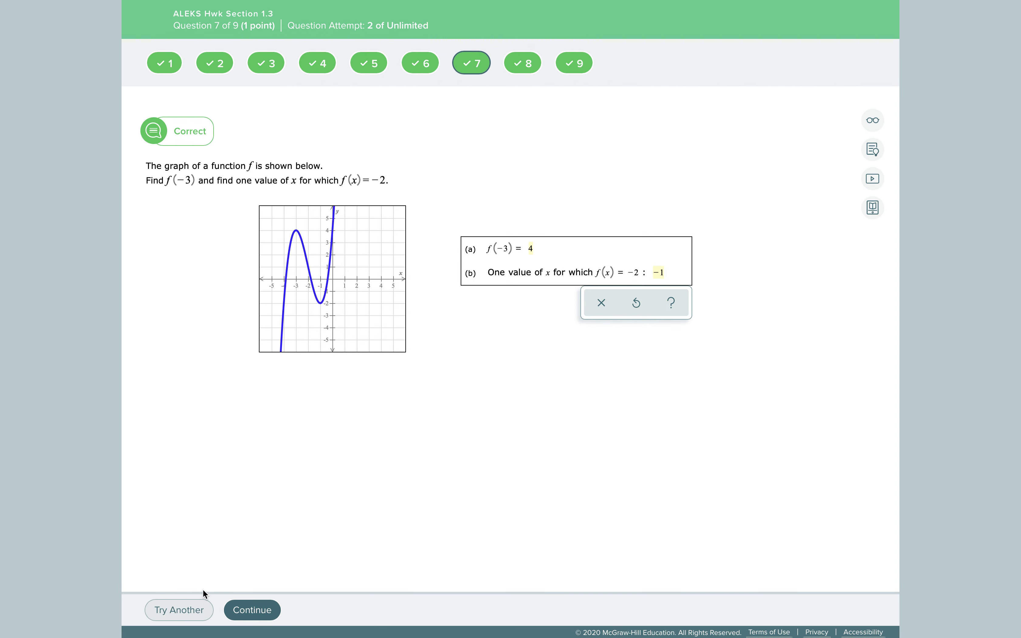
- Open question 8 and enter the domain of g as (−4, 4]
click(511, 71)
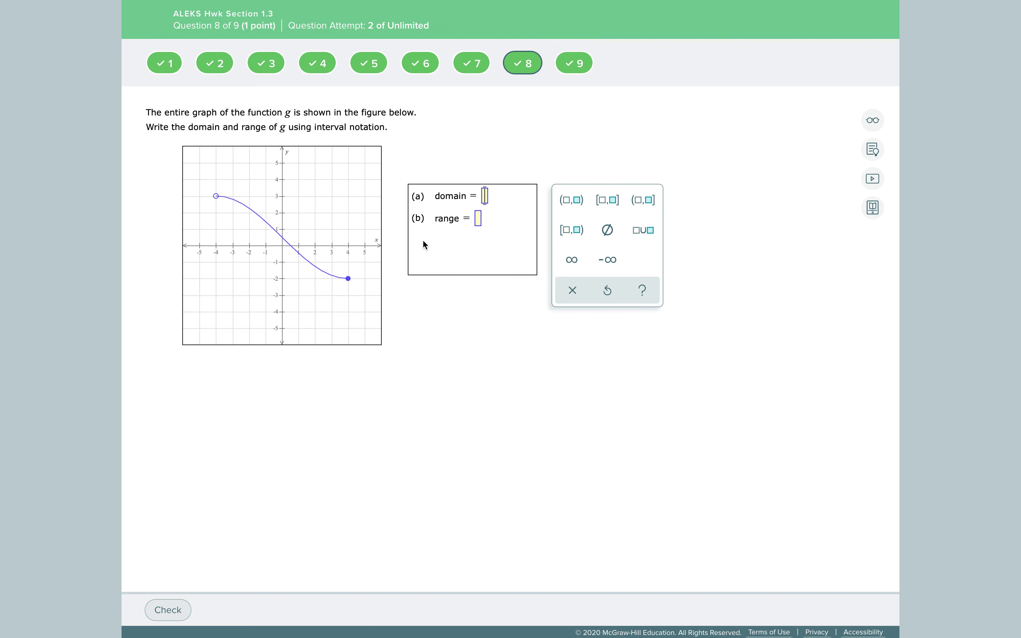
click(645, 204)
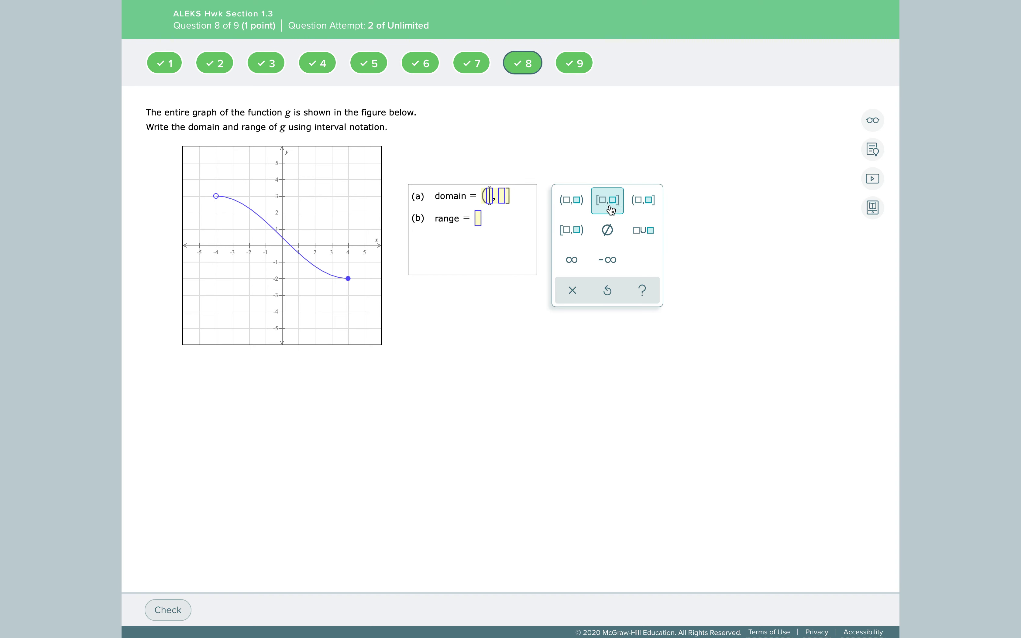
text(-4)
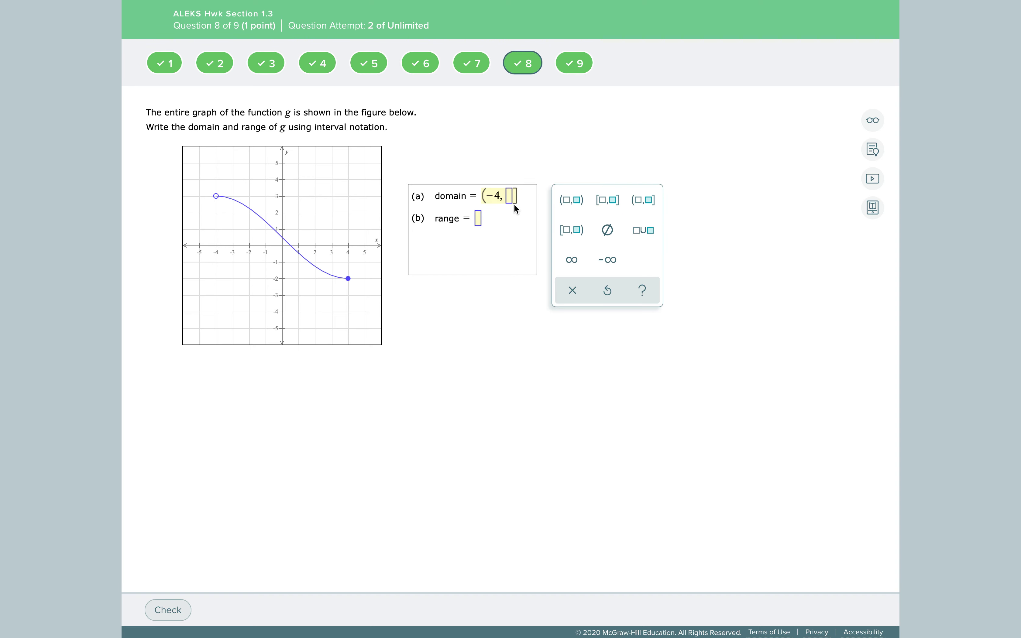
click(509, 198)
text(4)
- Submit the range of g as [−2, 3) for checking and open question 9
click(478, 218)
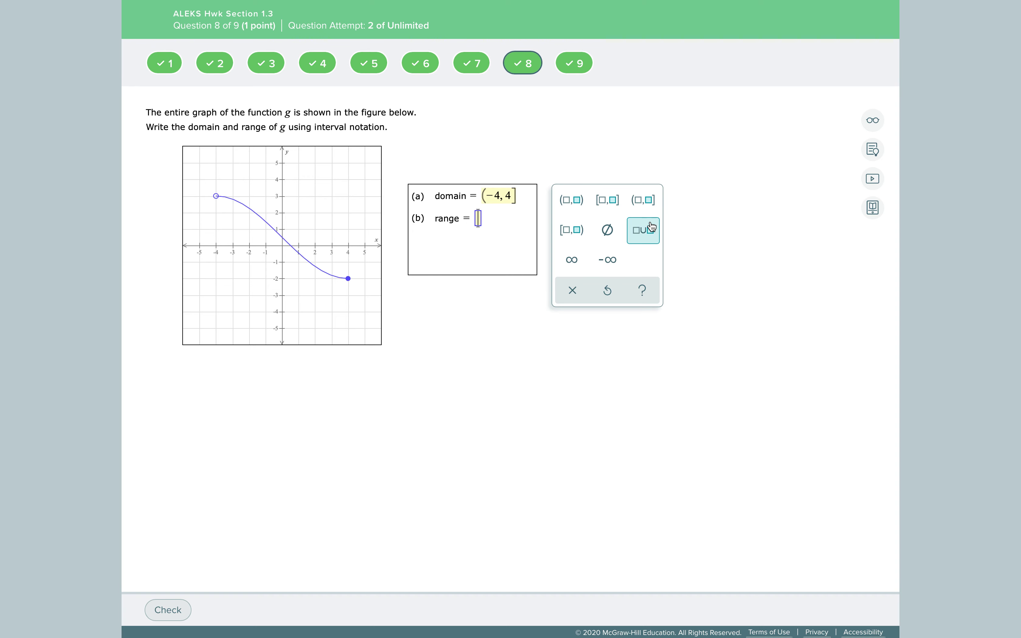
click(574, 234)
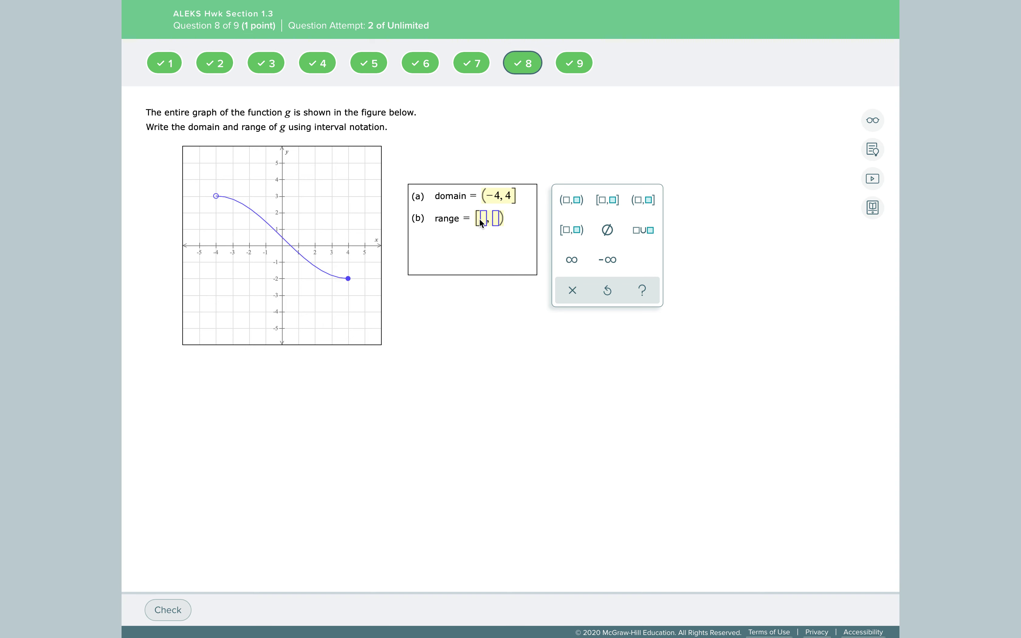
text(-2)
text(3)
click(175, 603)
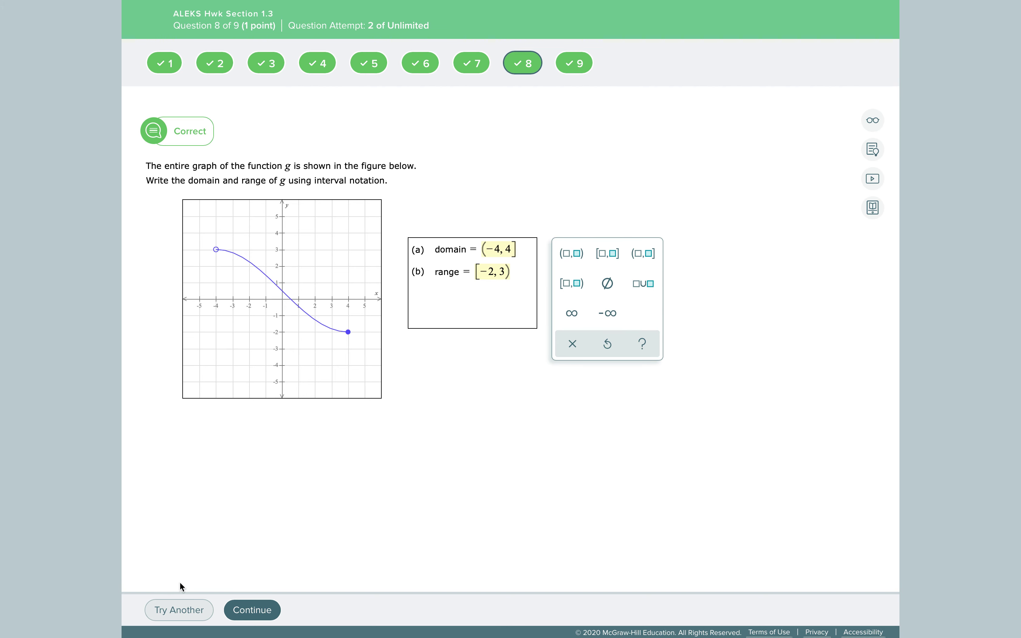
click(574, 63)
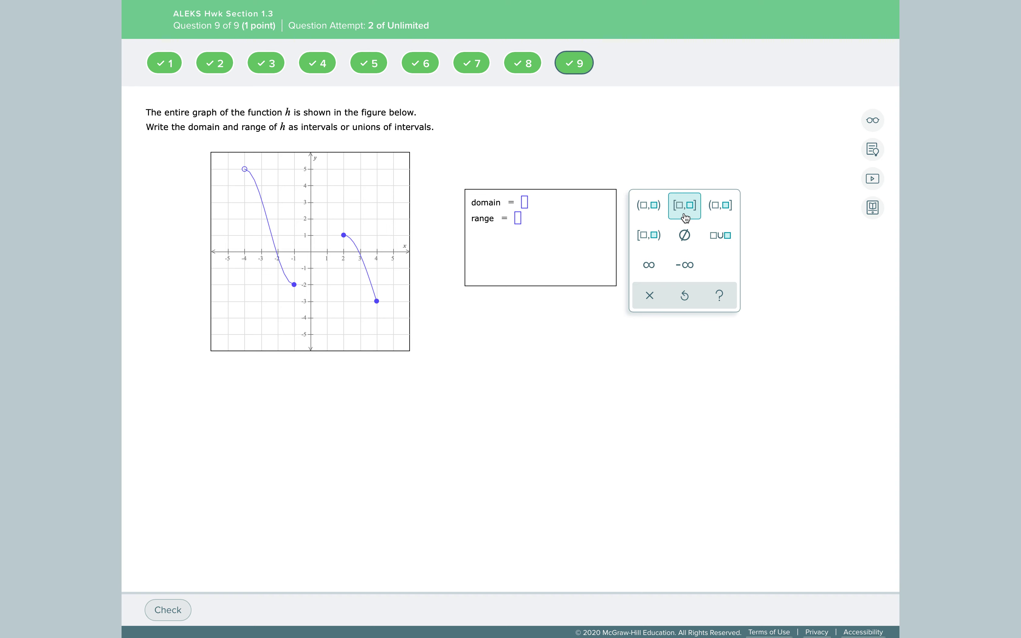
click(652, 235)
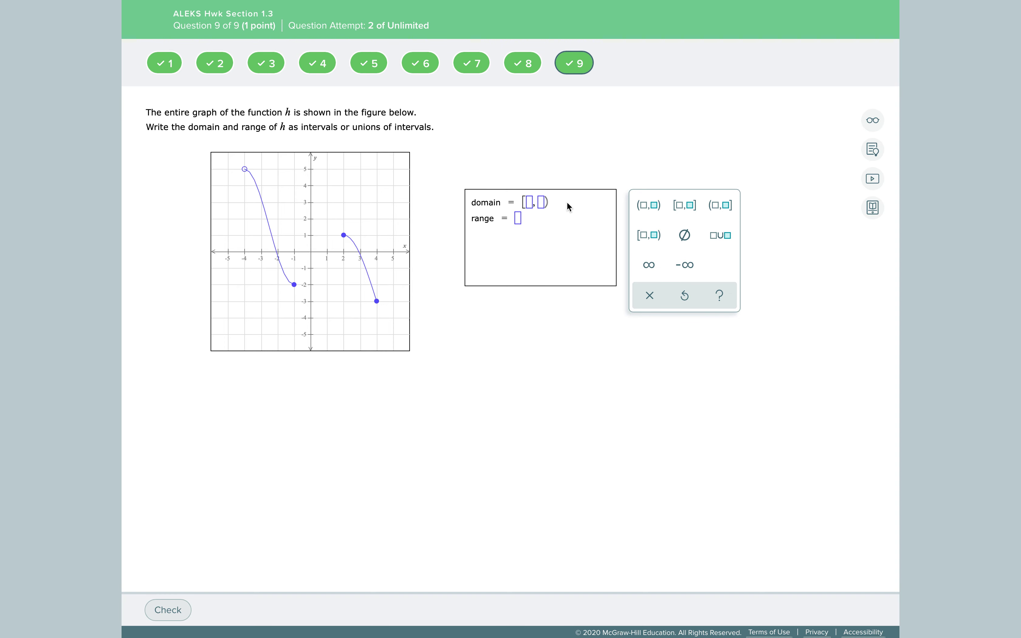
key(BackSpace)
key(BackSpace)
- Enter the domain of h as the union (−4, −1] ∪ [2, 4]
click(720, 205)
text(-4)
click(547, 206)
text(-1)
click(725, 239)
click(689, 210)
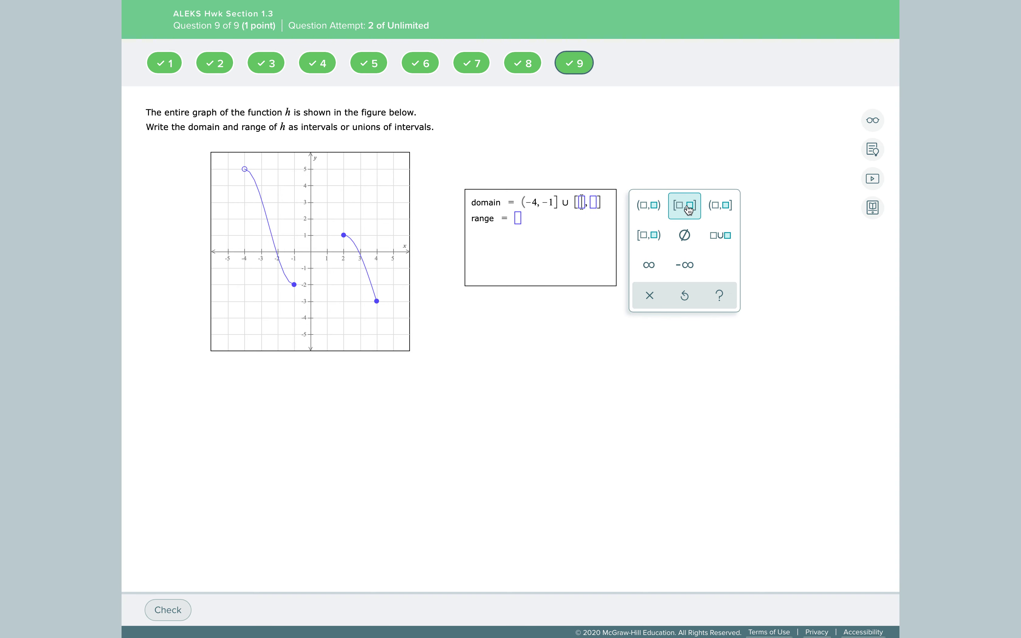
text(2)
click(592, 207)
text(4)
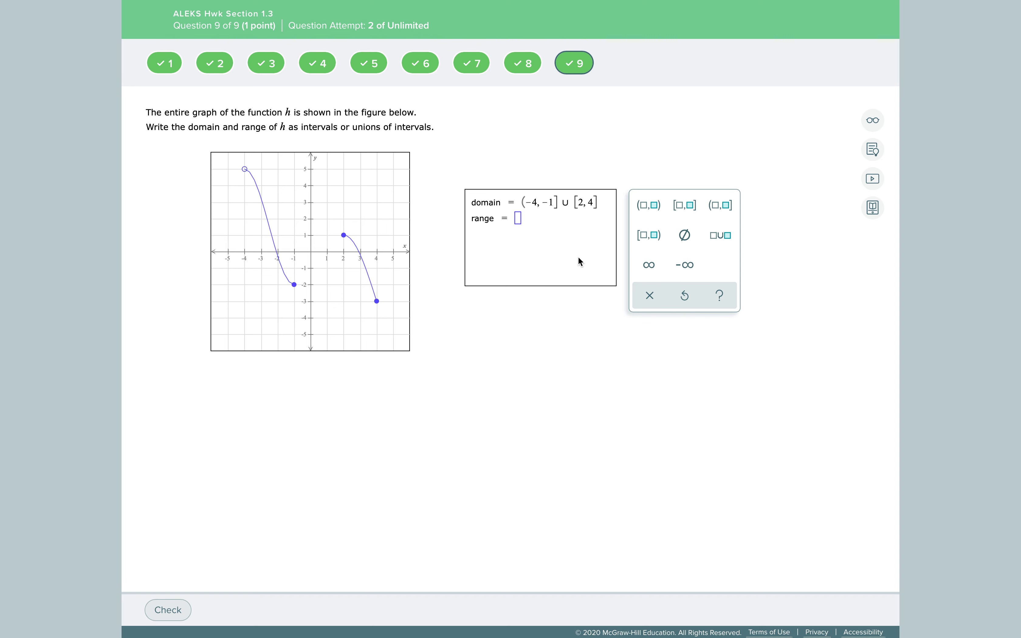
- Enter the range of h as the half-open interval [−3, 5)
click(649, 235)
text(-3)
click(540, 218)
text(5)
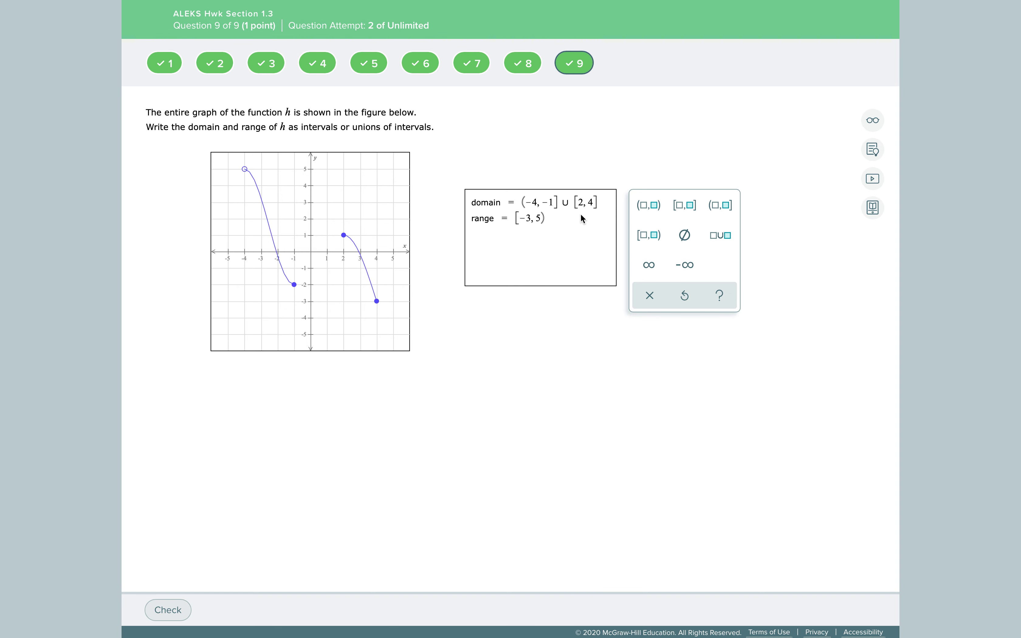